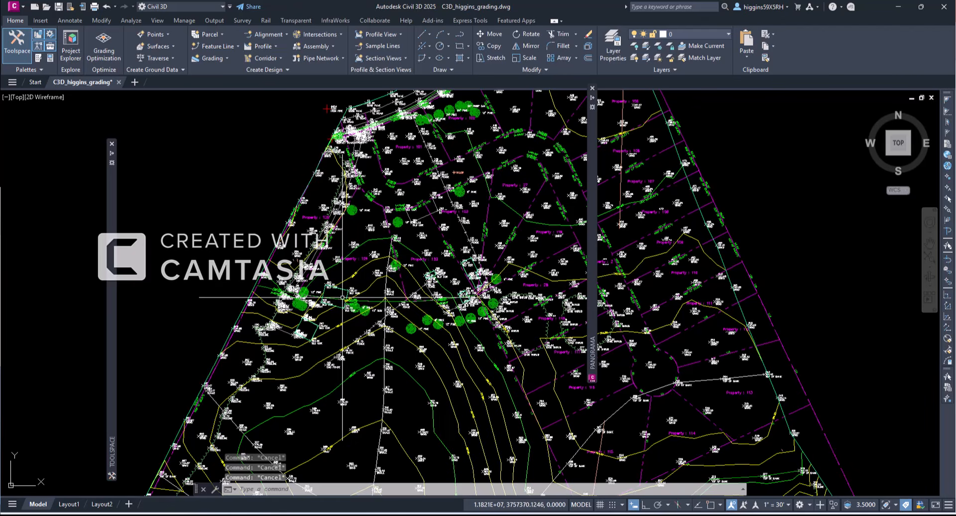
# Step: Examine the extent of the long curved feature line crossing Properties 123 and 124
pyautogui.scroll(5, 309, 291)
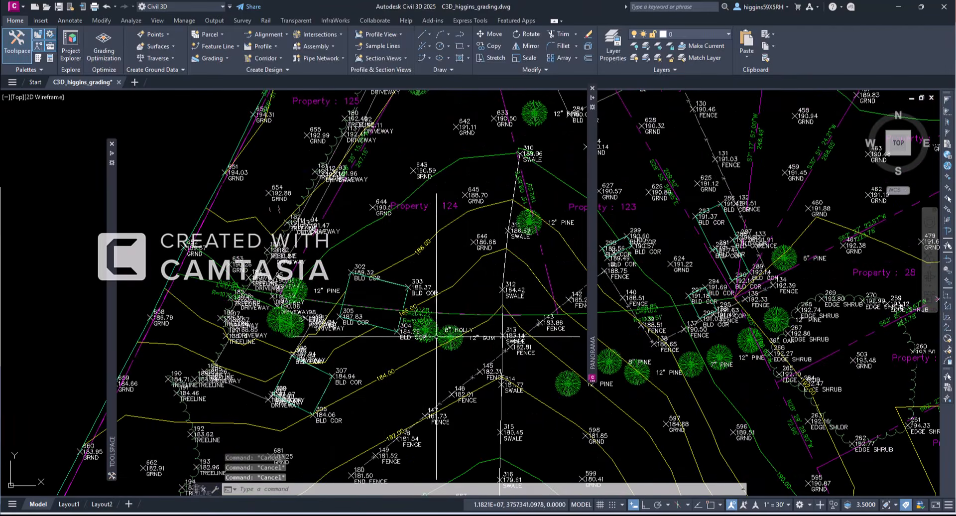
pyautogui.scroll(8, 376, 314)
pyautogui.scroll(-4, 397, 262)
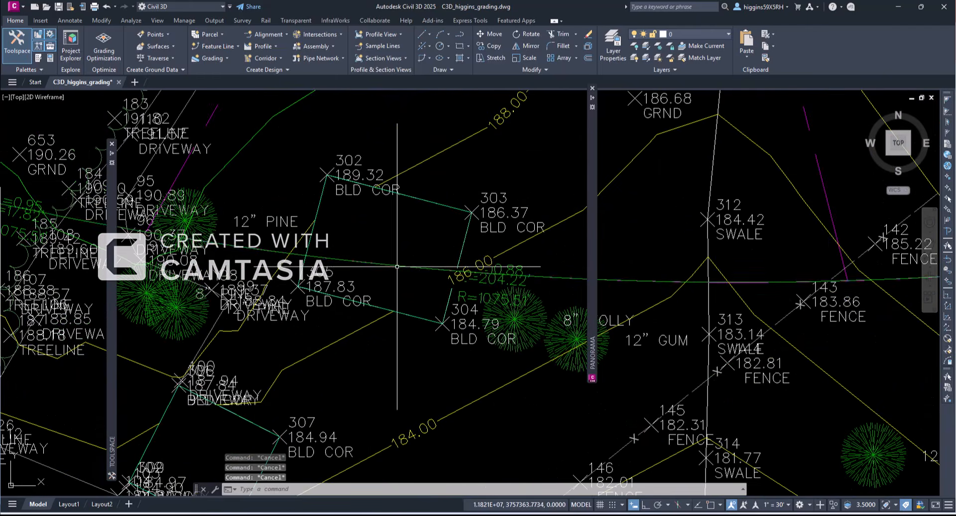
pyautogui.click(397, 264)
pyautogui.scroll(-4, 451, 320)
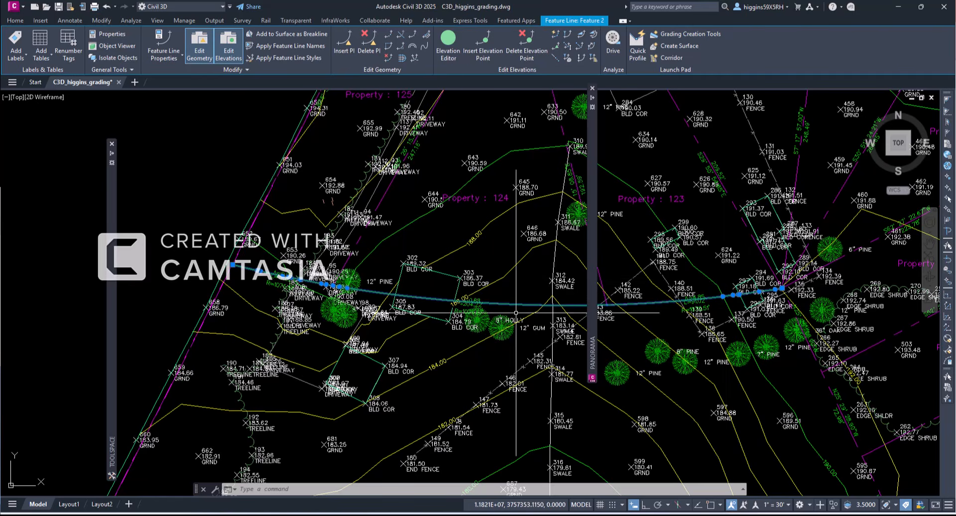
pyautogui.press('Escape')
pyautogui.press('Escape')
# Step: Draw a short polyline across the feature line, just east of where it meets the green 190 contour behind Property 123
pyautogui.scroll(8, 730, 304)
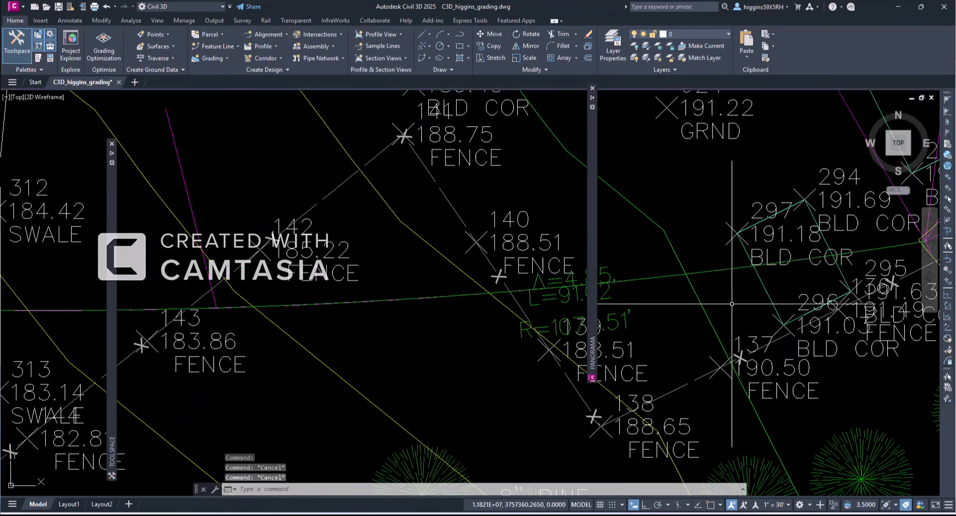
pyautogui.scroll(3, 659, 288)
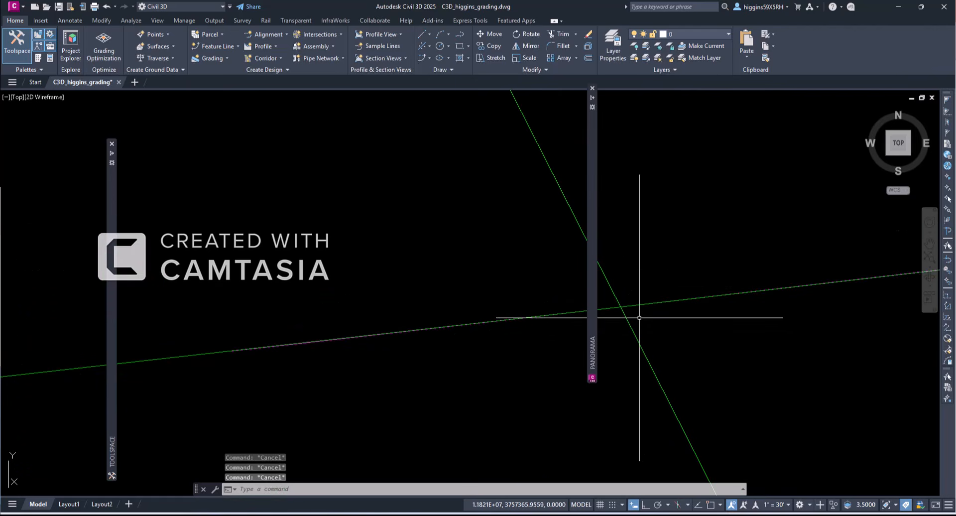
pyautogui.write('l')
pyautogui.press('Return')
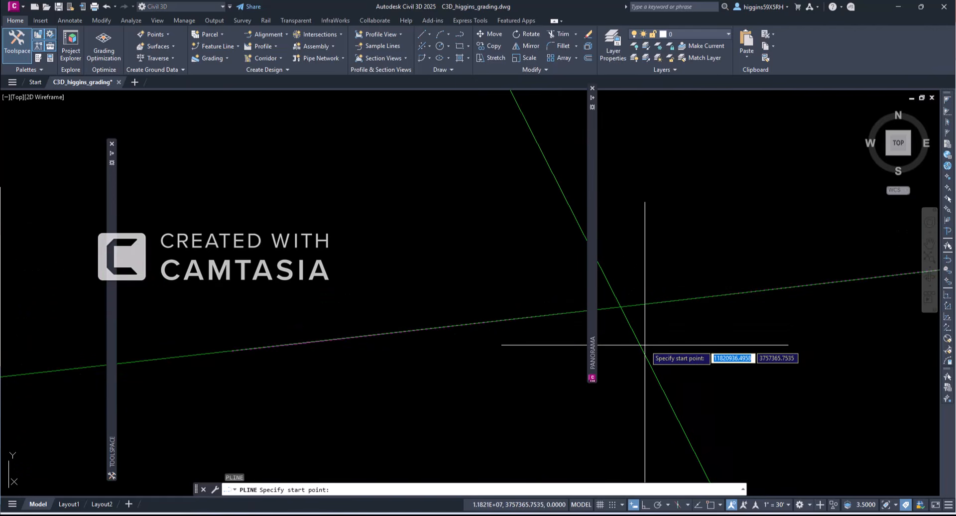
pyautogui.click(666, 388)
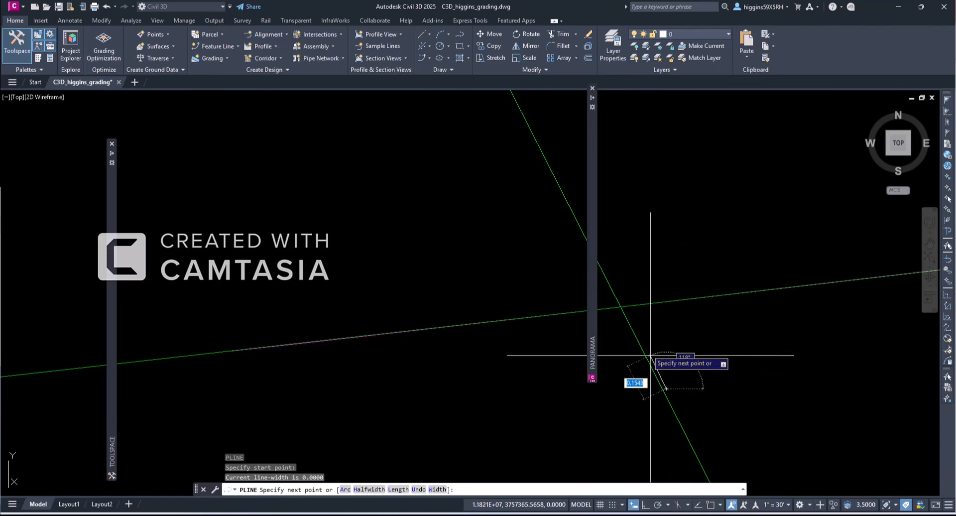
pyautogui.click(603, 261)
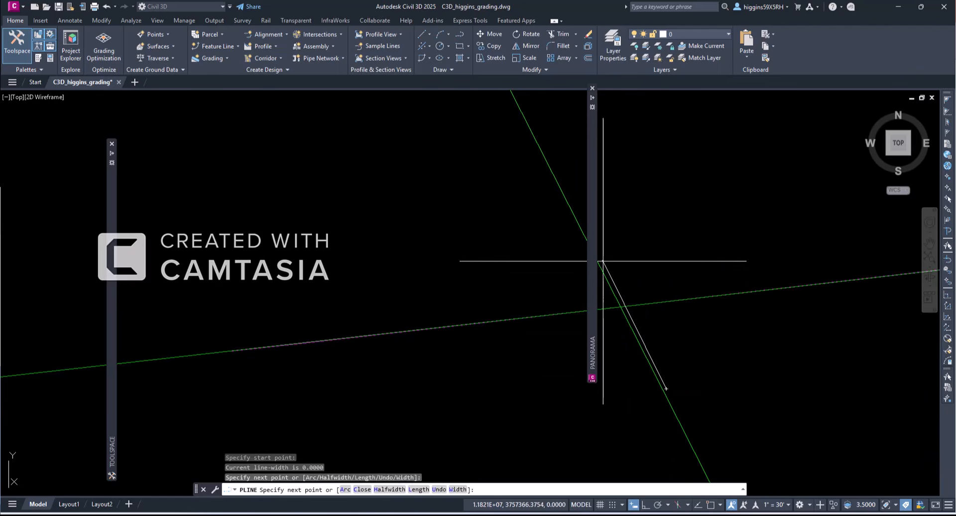
pyautogui.press('Escape')
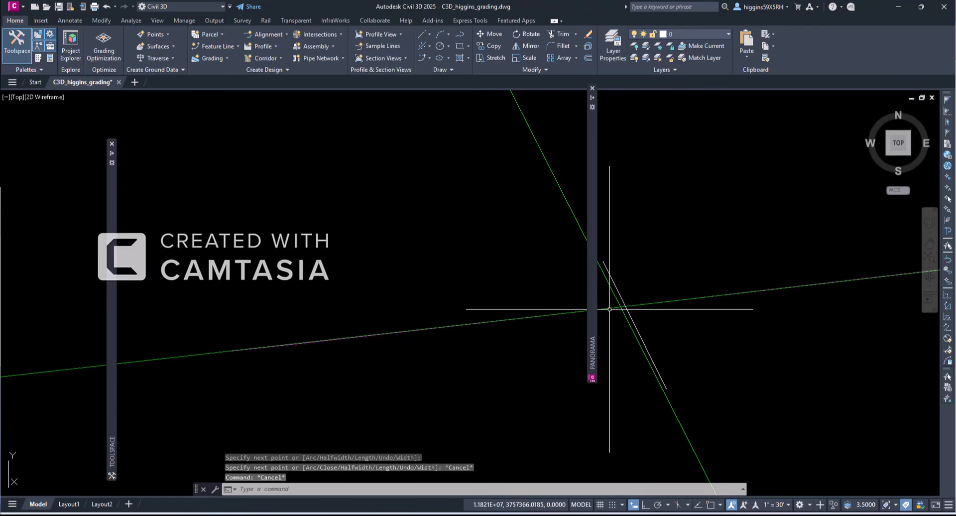
# Step: Trim off the feature line's eastern end using the short polyline as cutting edge, and erase that polyline
pyautogui.click(618, 308)
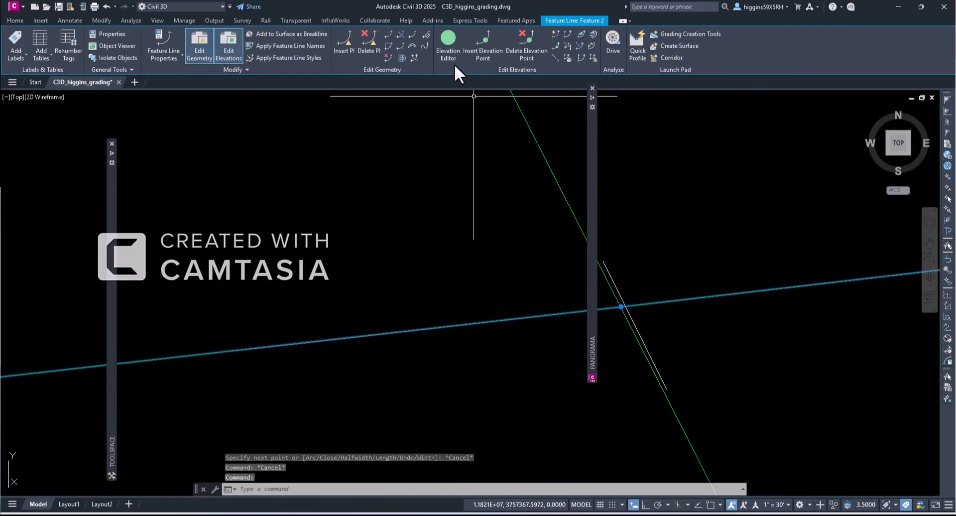
pyautogui.click(399, 34)
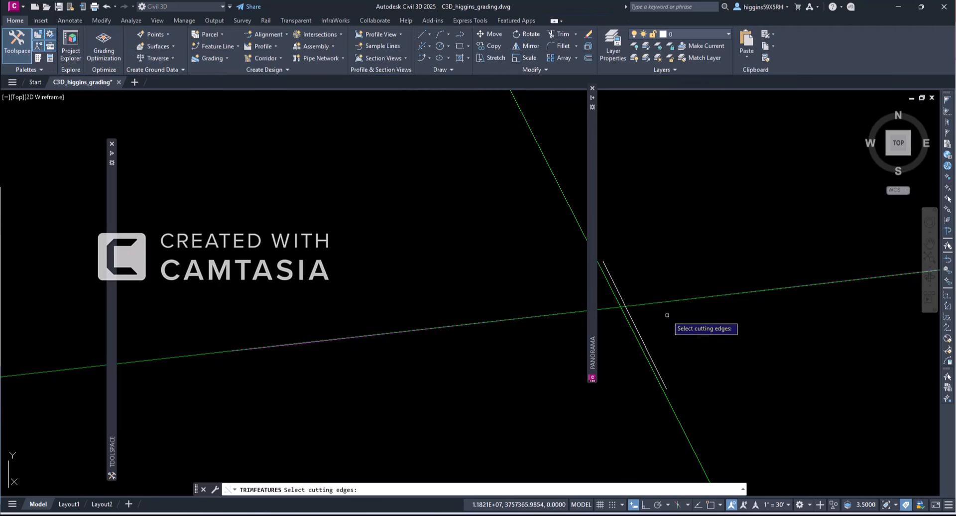
pyautogui.click(628, 311)
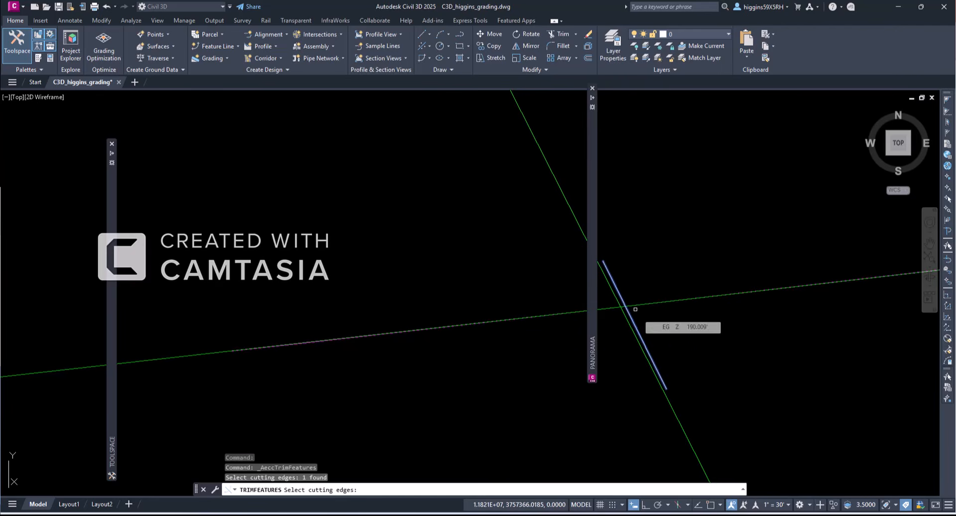
pyautogui.press('Return')
pyautogui.click(636, 305)
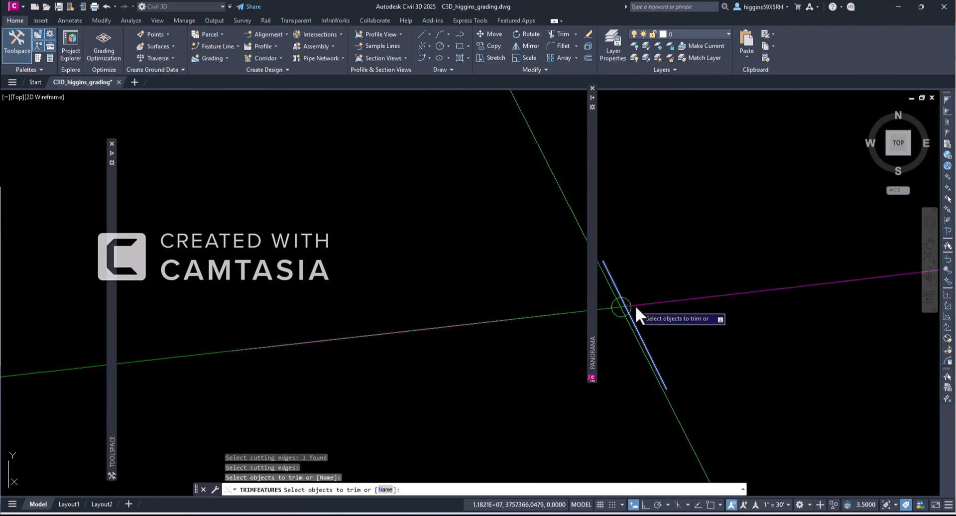
pyautogui.press('Escape')
pyautogui.press('Escape')
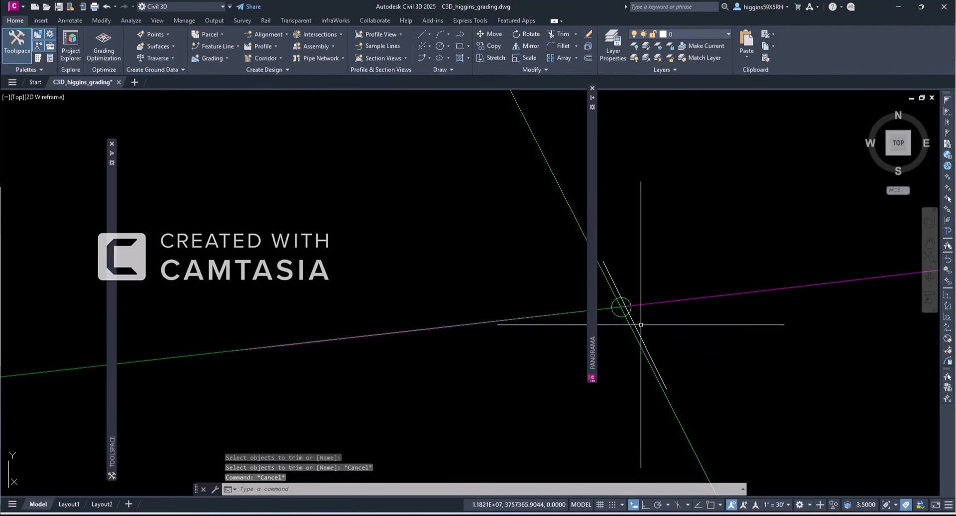
pyautogui.press('Return')
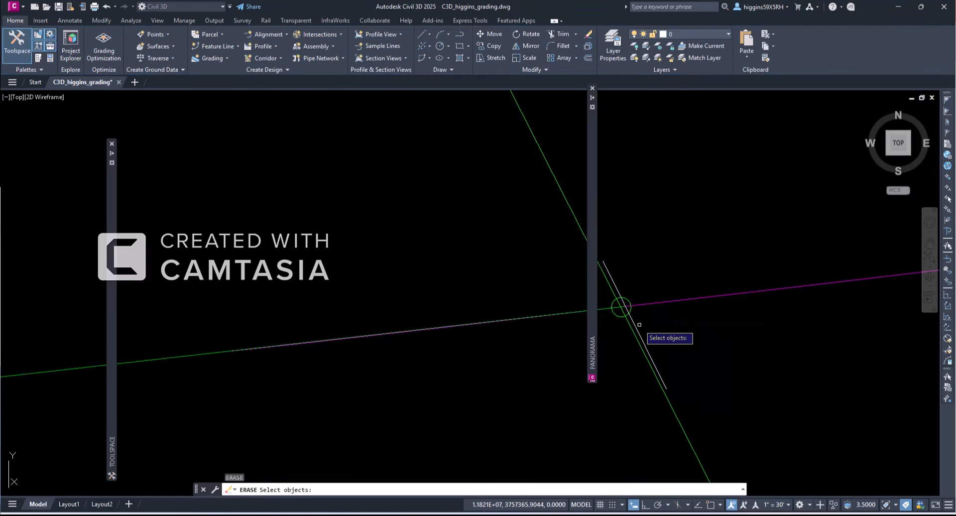
pyautogui.press('Escape')
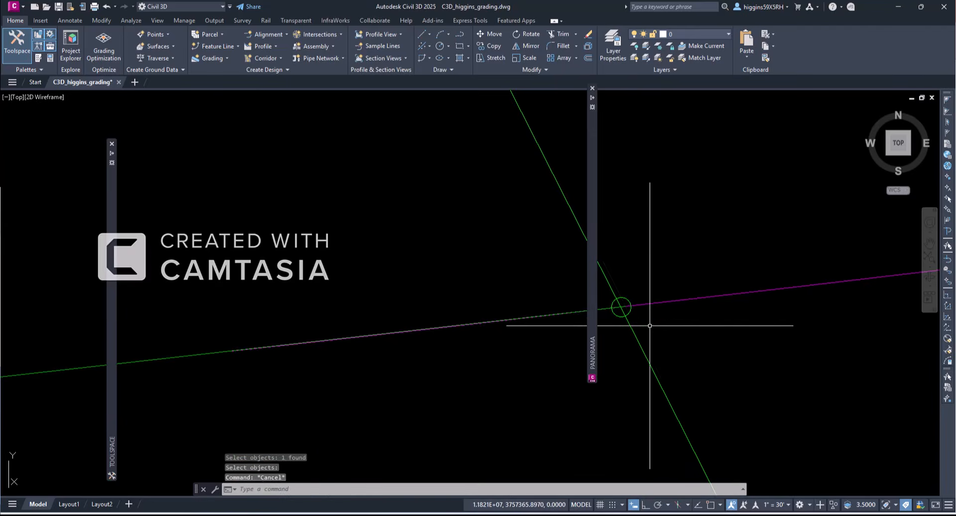
# Step: Draw a short polyline across the feature line, just west of its crossing with the green 190 contour near the driveway
pyautogui.scroll(-6, 641, 324)
pyautogui.moveTo(641, 324)
pyautogui.mouseDown(button='middle')
pyautogui.moveTo(577, 338)
pyautogui.moveTo(830, 307)
pyautogui.mouseUp(button='middle')
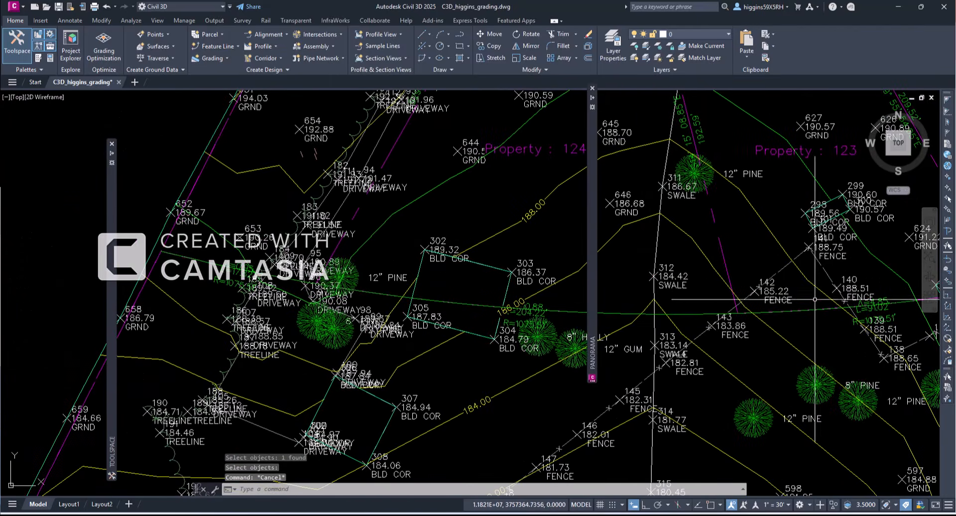
pyautogui.moveTo(405, 307)
pyautogui.mouseDown(button='middle')
pyautogui.moveTo(464, 348)
pyautogui.moveTo(657, 372)
pyautogui.moveTo(515, 354)
pyautogui.mouseUp(button='middle')
pyautogui.scroll(10, 418, 323)
pyautogui.press('Escape')
pyautogui.press('Escape')
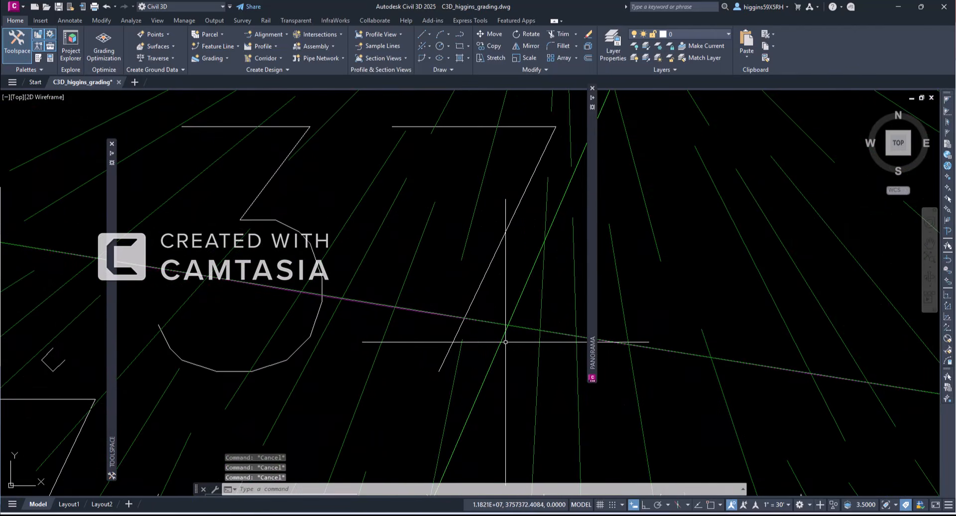
pyautogui.write('l')
pyautogui.press('Return')
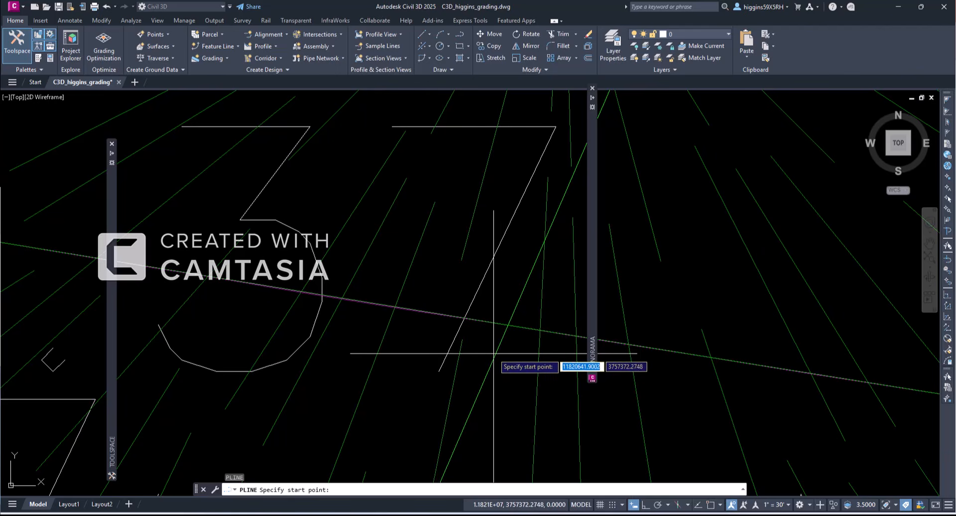
pyautogui.click(493, 354)
pyautogui.click(514, 302)
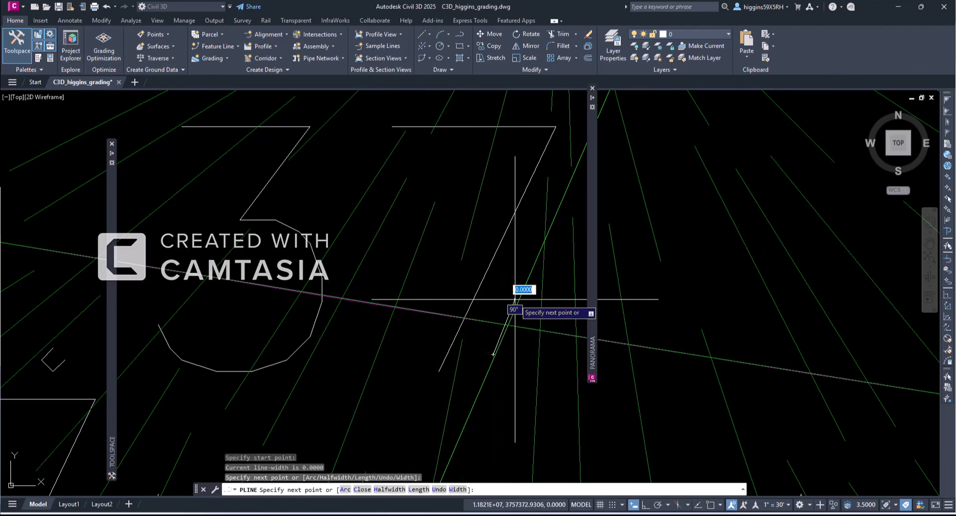
pyautogui.press('Escape')
pyautogui.press('Escape')
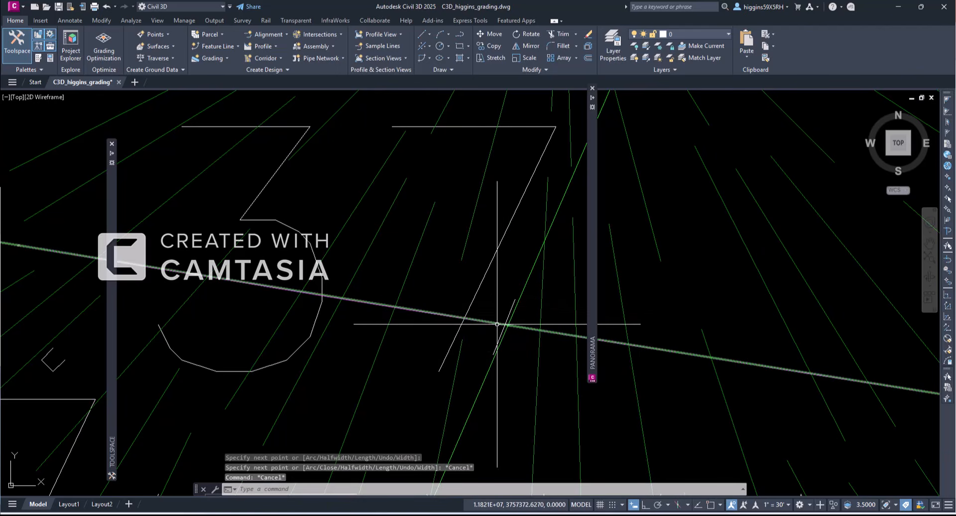
# Step: Trim off the feature line's western end at the new short polyline and delete that polyline
pyautogui.click(498, 322)
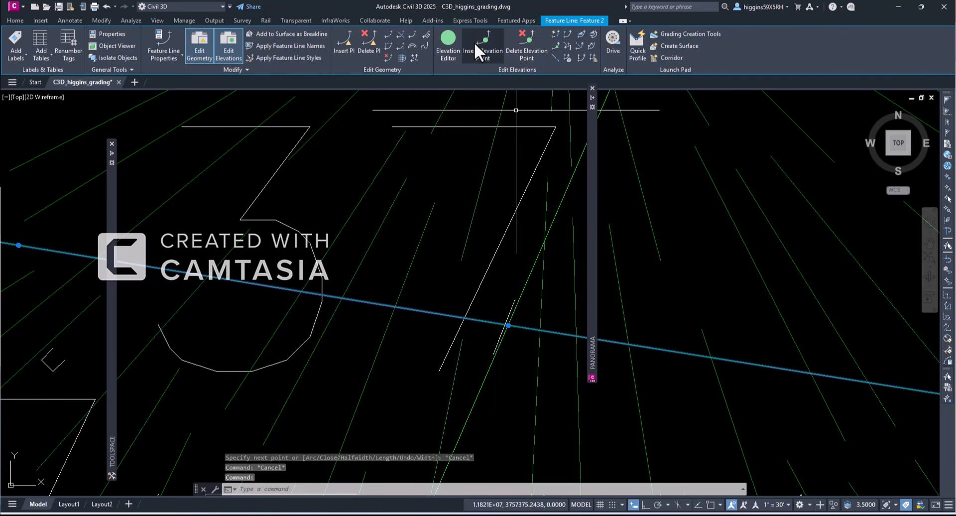
pyautogui.click(402, 33)
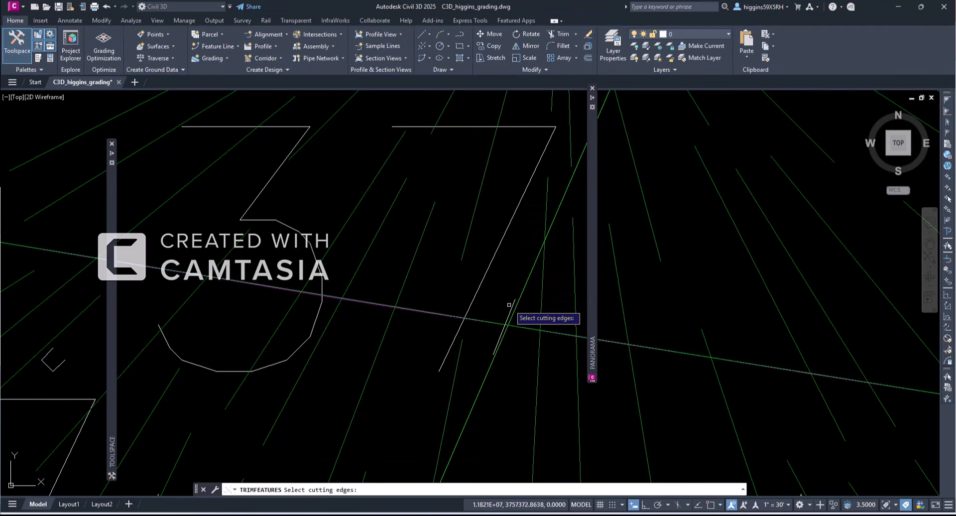
pyautogui.click(512, 323)
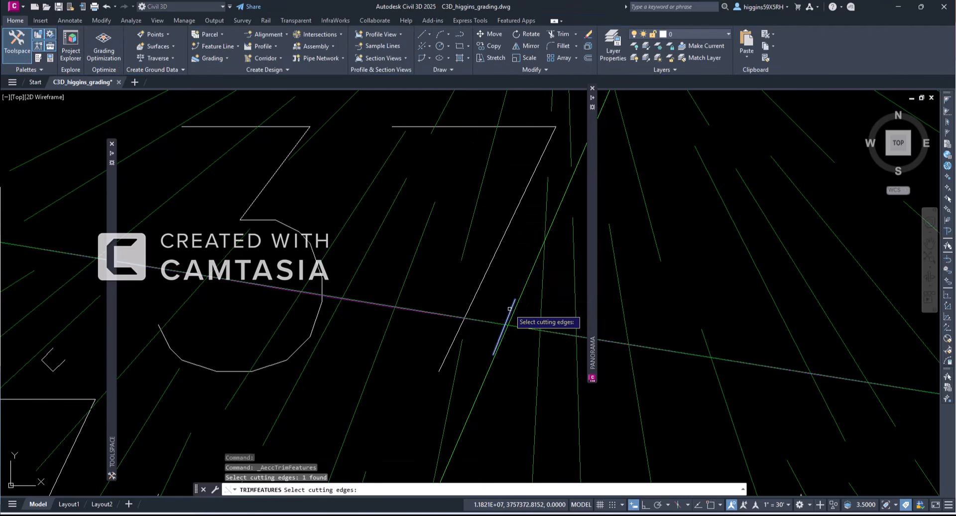
pyautogui.press('Return')
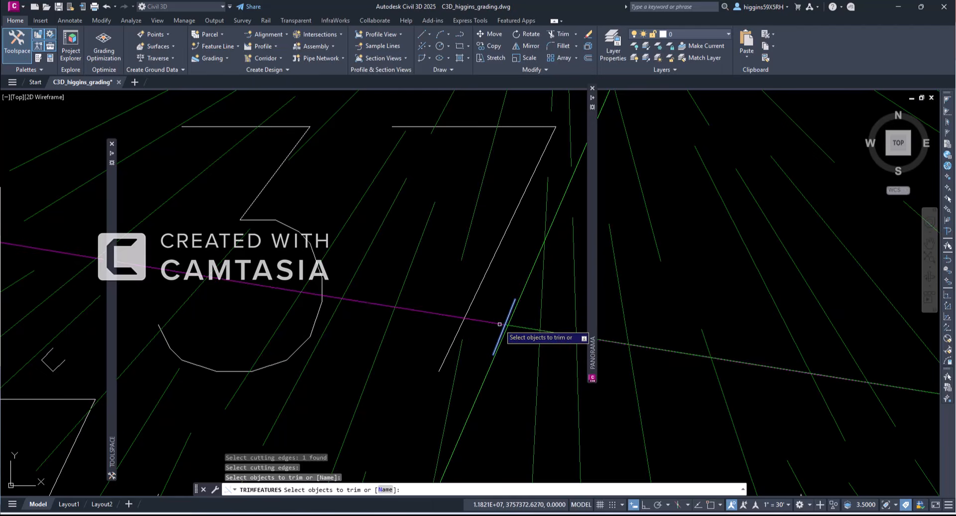
pyautogui.press('Escape')
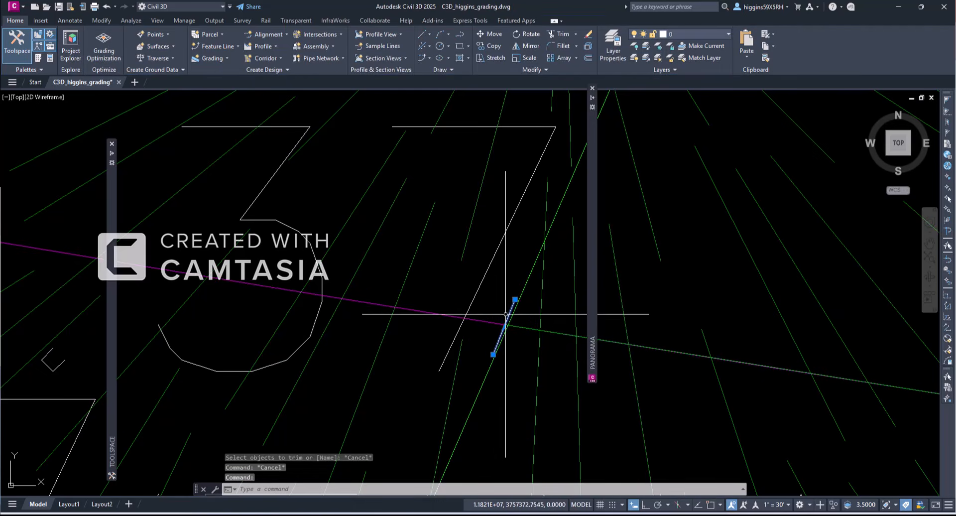
pyautogui.press('Delete')
# Step: Select the trimmed feature line and show its station elevations in the elevation editor
pyautogui.scroll(3, 517, 319)
pyautogui.moveTo(520, 320); pyautogui.dragTo(422, 292, button='middle')
pyautogui.press('Escape')
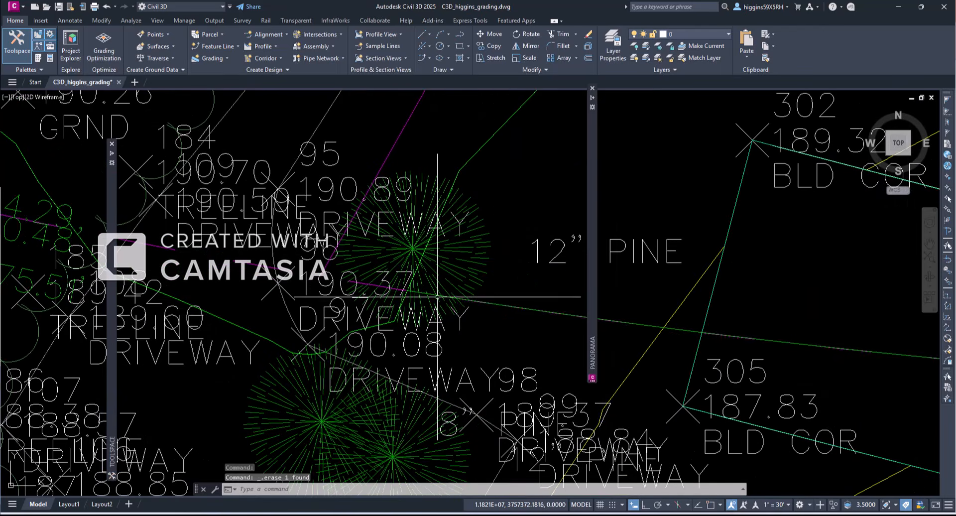
pyautogui.click(608, 318)
pyautogui.scroll(-6, 646, 301)
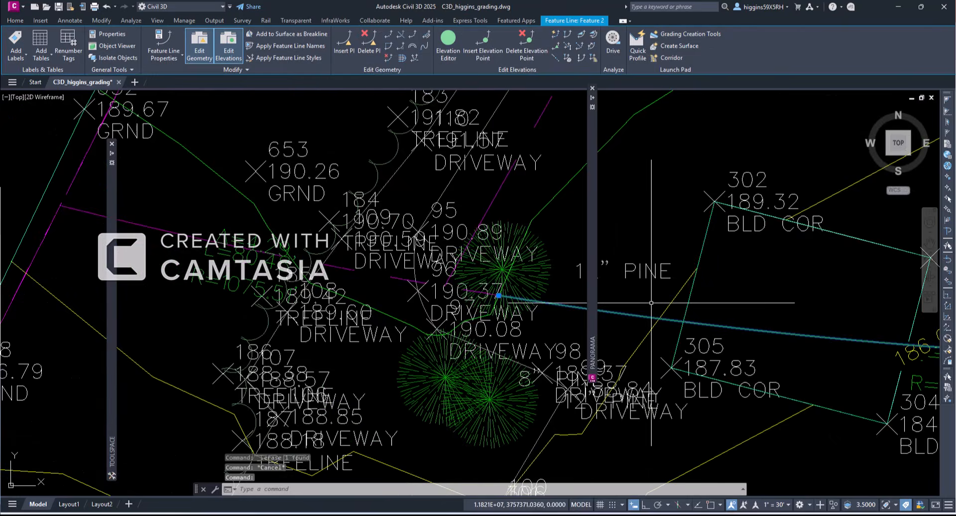
pyautogui.moveTo(646, 301); pyautogui.dragTo(261, 268, button='middle')
pyautogui.scroll(-2, 261, 267)
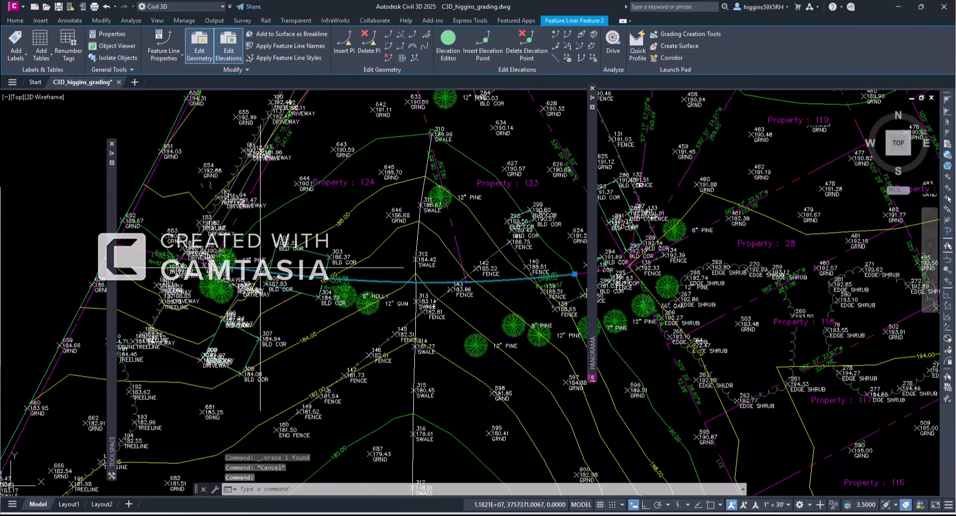
pyautogui.moveTo(510, 291); pyautogui.dragTo(554, 339, button='middle')
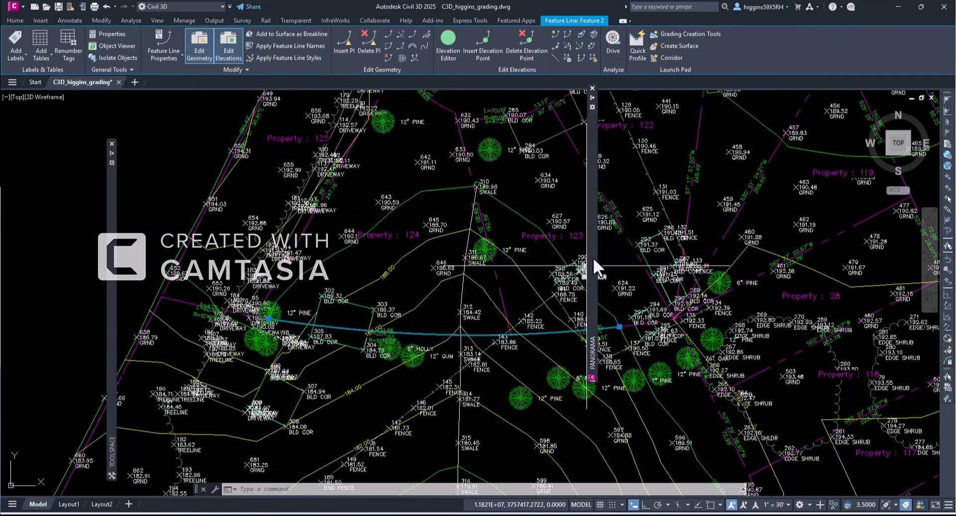
pyautogui.moveTo(593, 257)
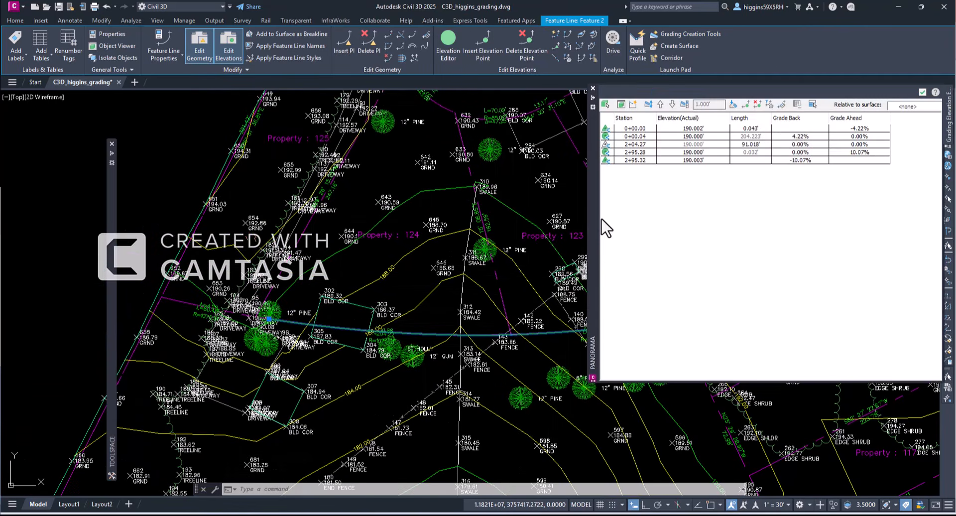
# Step: Set the feature line's elevations at stations 0+00.00, 2+95.28 and 2+95.32 to 190
pyautogui.click(707, 136)
pyautogui.press('Up')
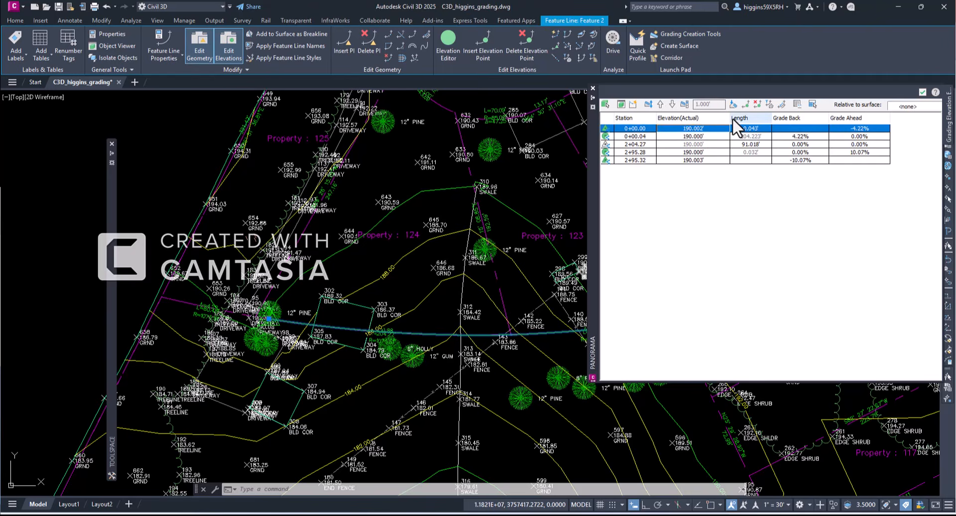
pyautogui.click(716, 127)
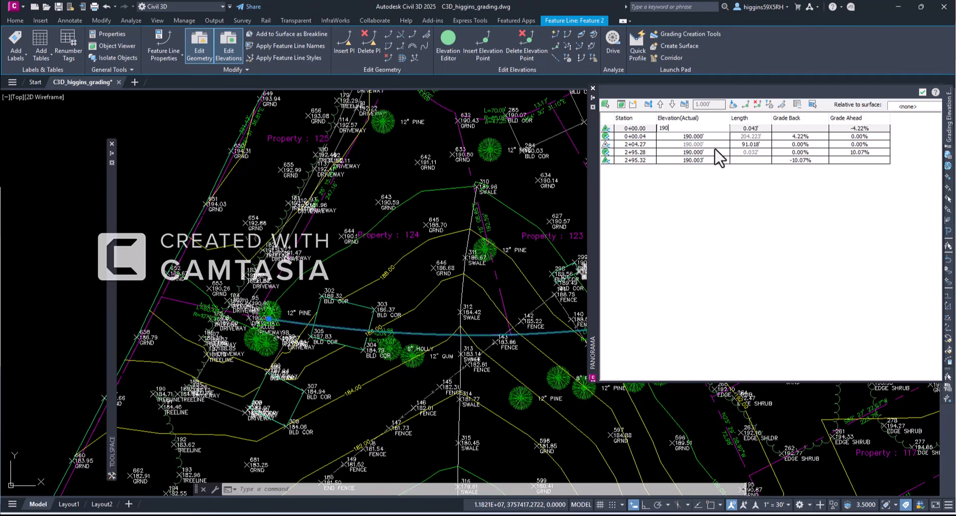
pyautogui.write('190')
pyautogui.press('Return')
pyautogui.click(708, 160)
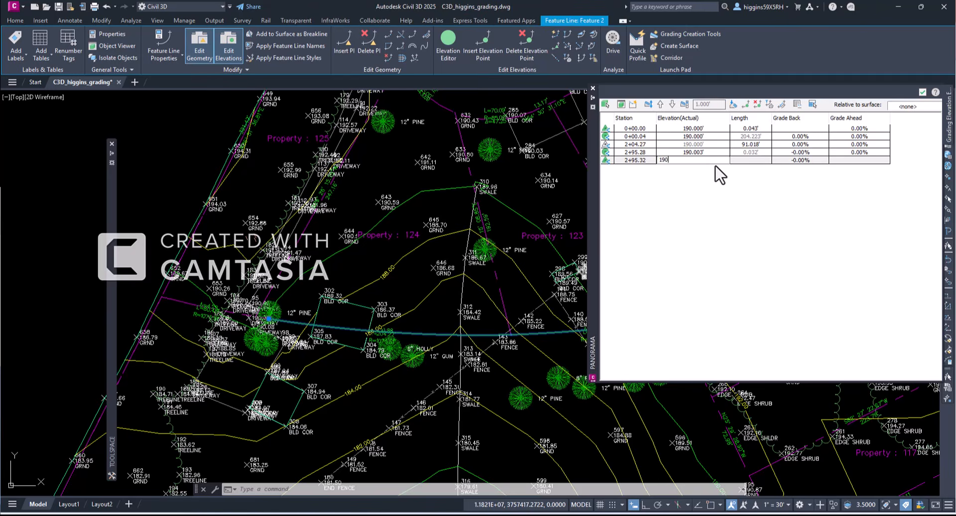
pyautogui.click(714, 152)
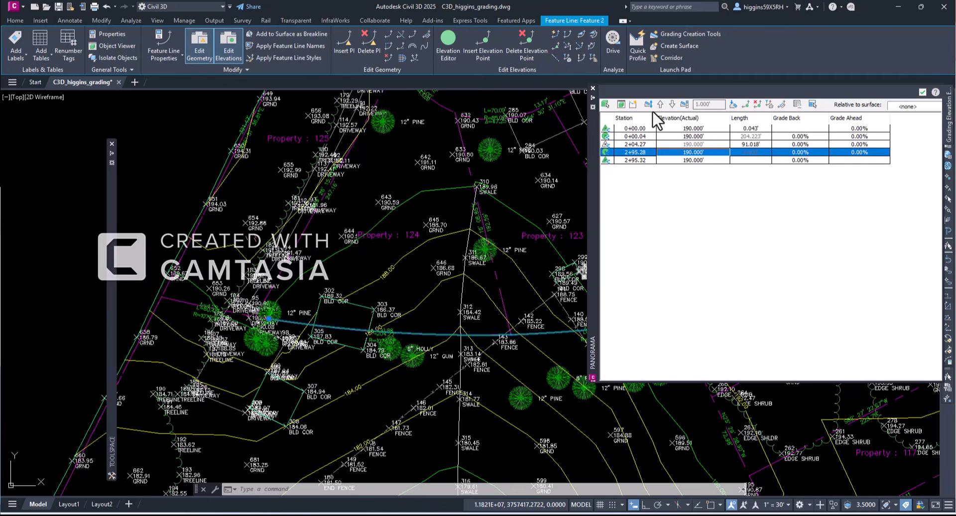
# Step: Close the feature line's elevation editor and clear the selection
pyautogui.click(593, 88)
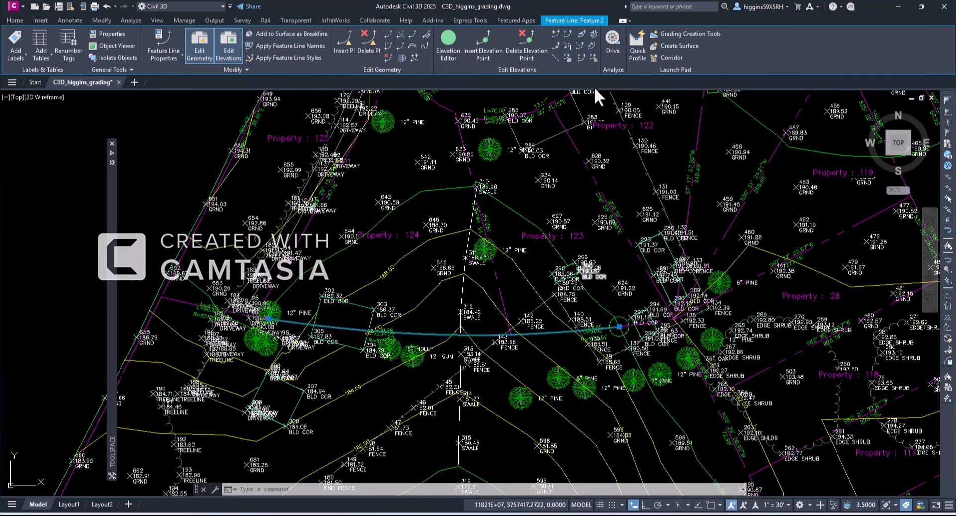
pyautogui.press('Escape')
pyautogui.press('Escape')
pyautogui.press('Escape')
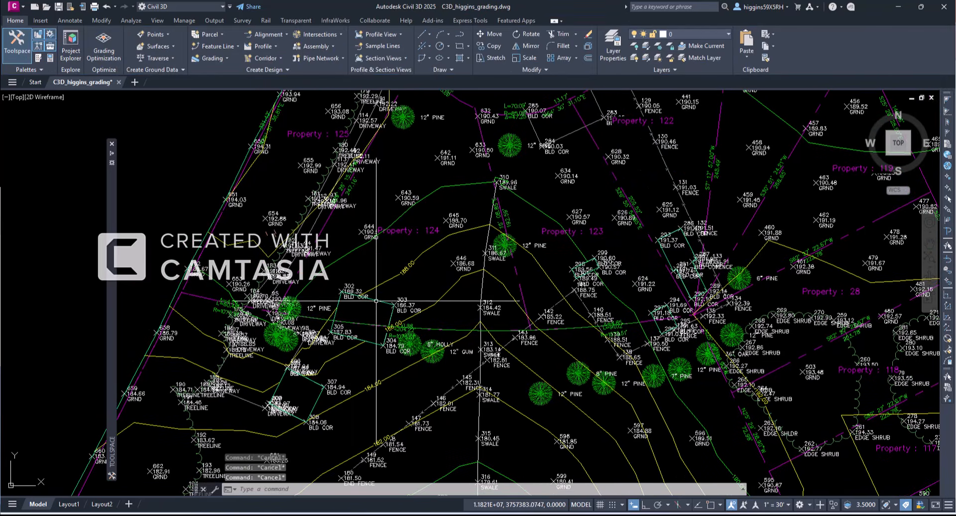
# Step: Highlight the EG surface to examine its contours and building outlines along the feature line
pyautogui.click(385, 325)
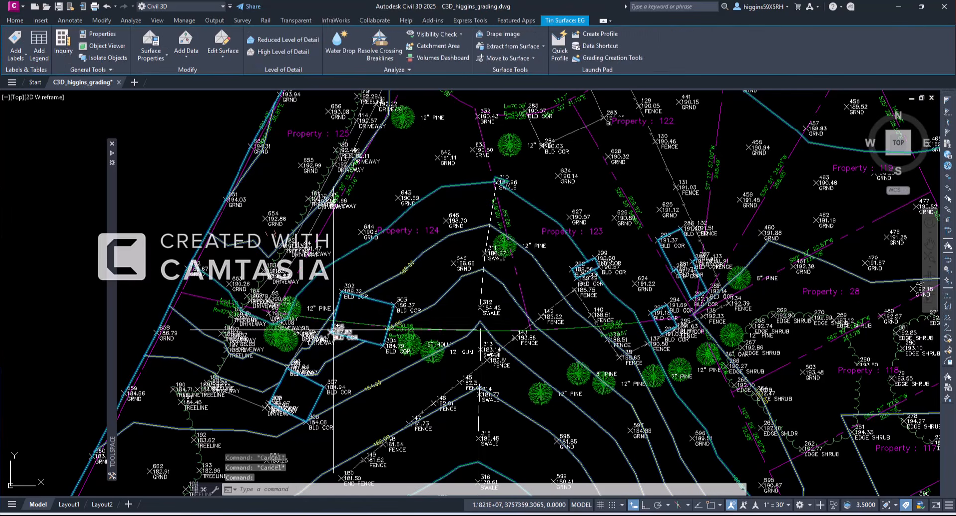
pyautogui.press('Escape')
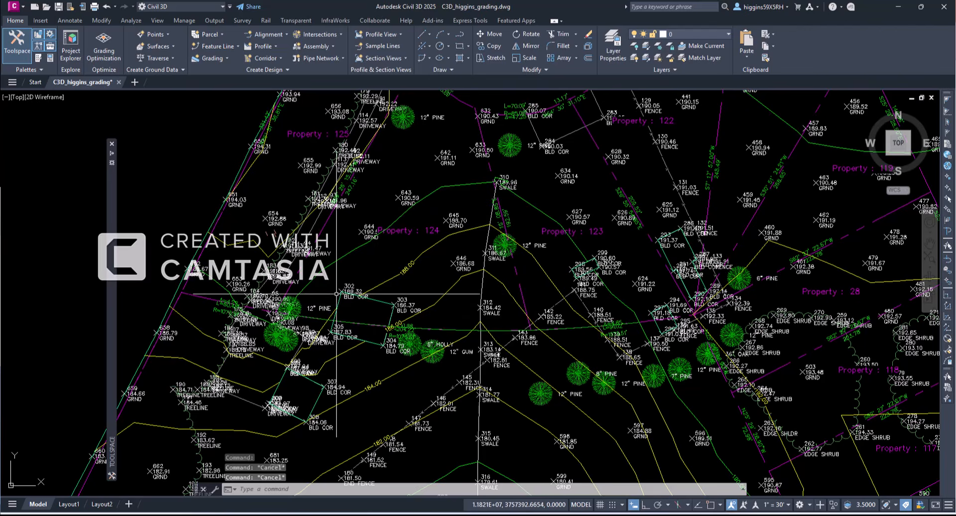
pyautogui.click(349, 350)
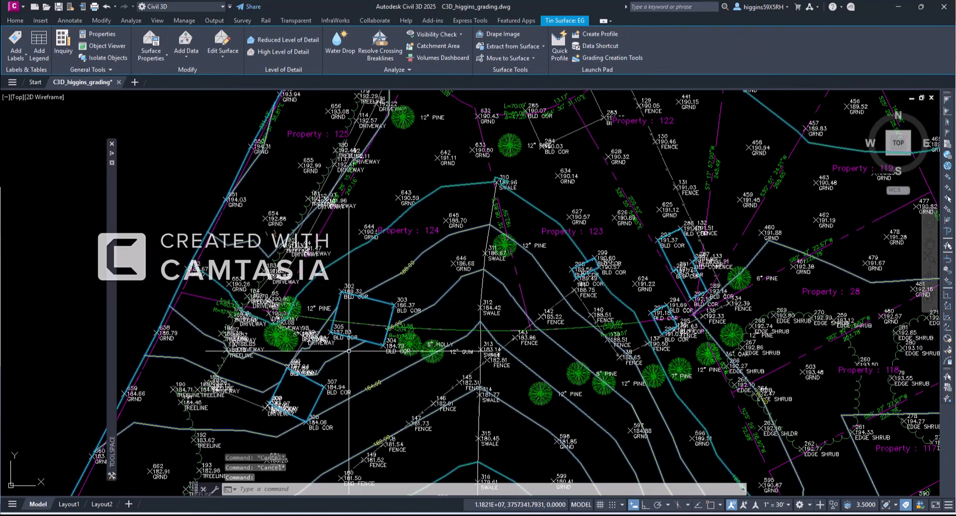
pyautogui.press('Escape')
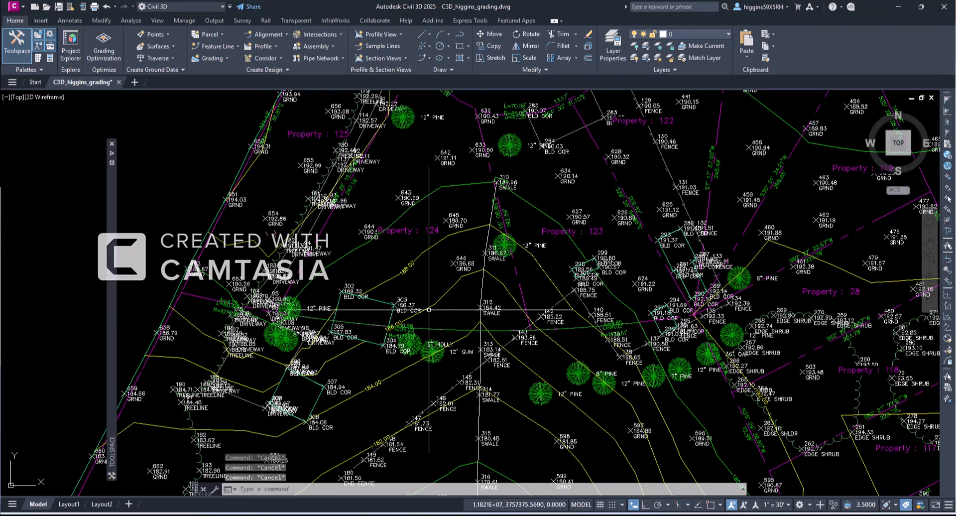
pyautogui.click(427, 310)
pyautogui.press('Escape')
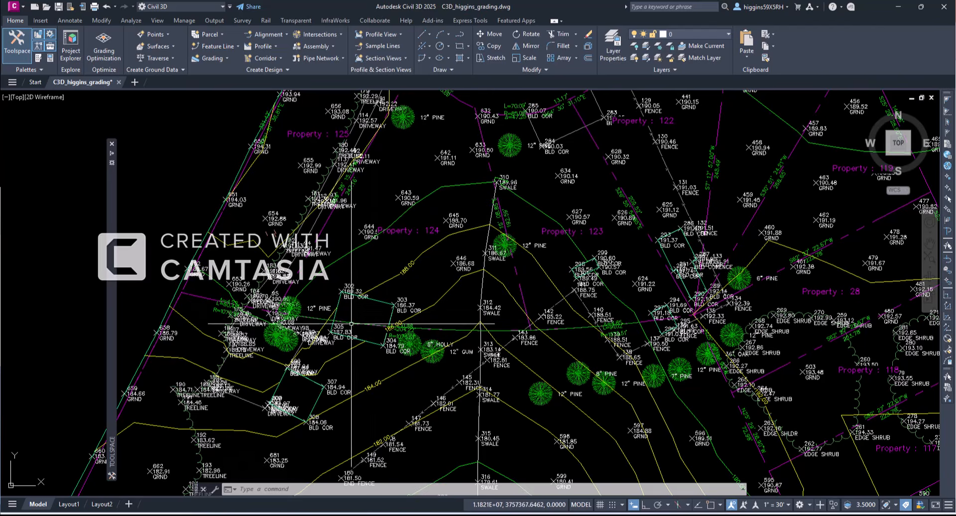
pyautogui.press('Escape')
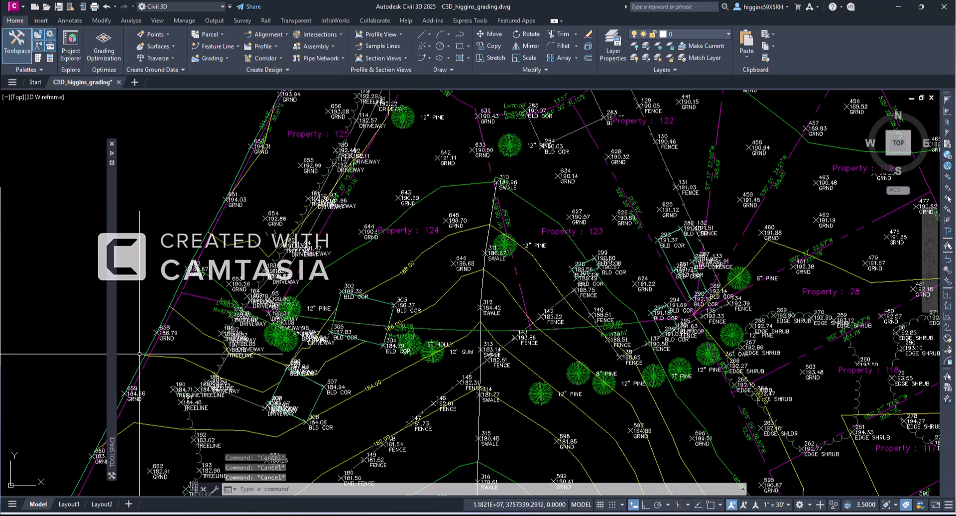
# Step: Remove the Bldg hide boundary from the EG surface's definition
pyautogui.moveTo(114, 359)
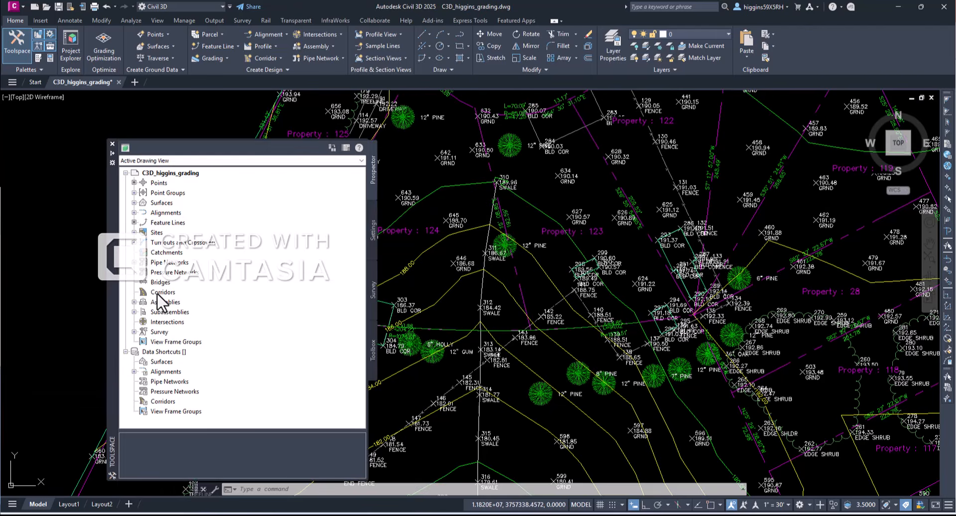
pyautogui.click(133, 212)
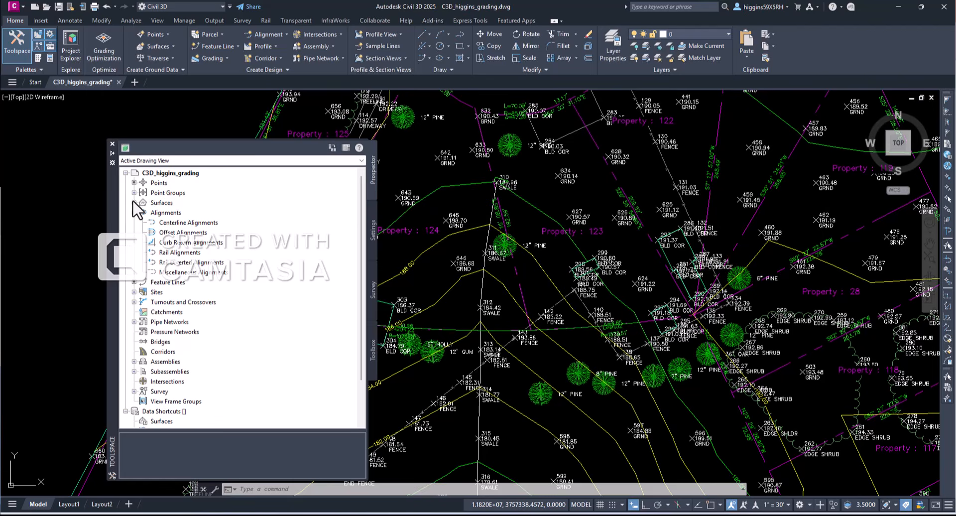
pyautogui.click(134, 202)
pyautogui.click(143, 212)
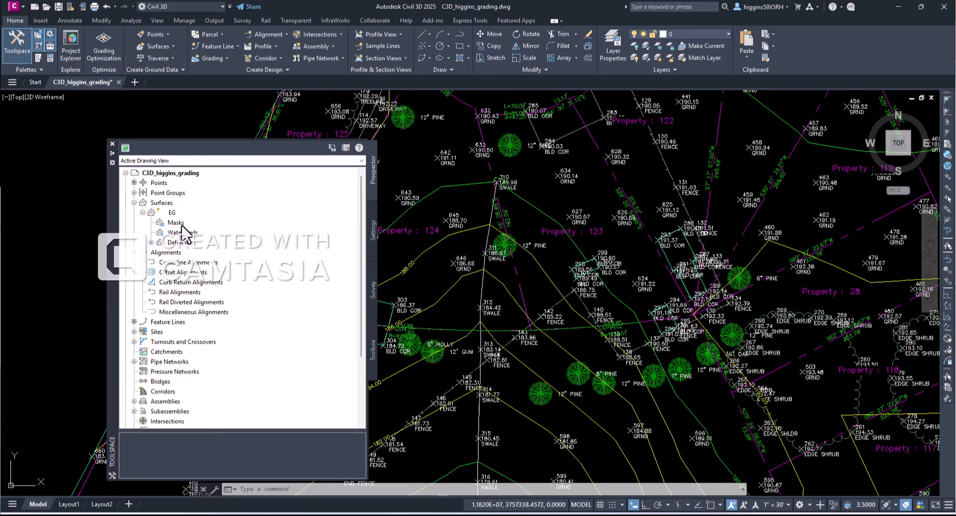
pyautogui.click(151, 242)
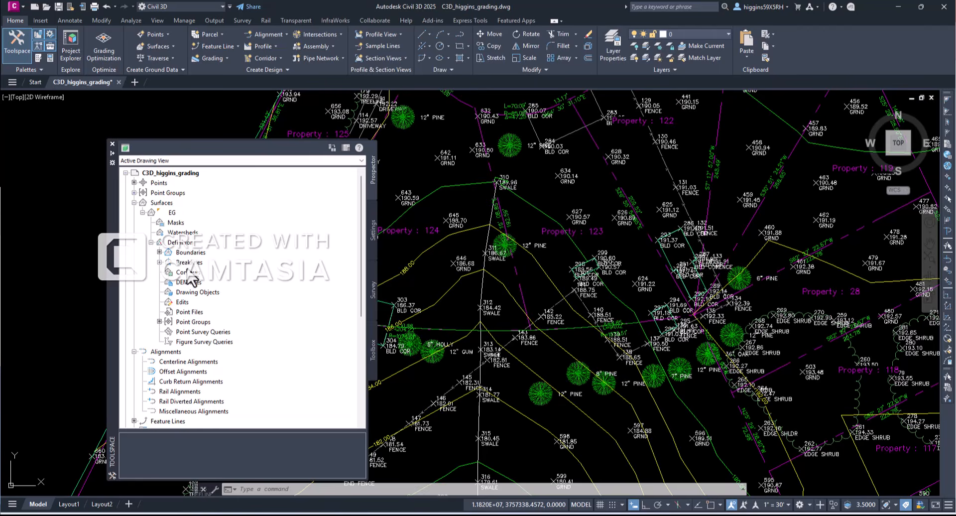
pyautogui.click(187, 263)
pyautogui.click(168, 252)
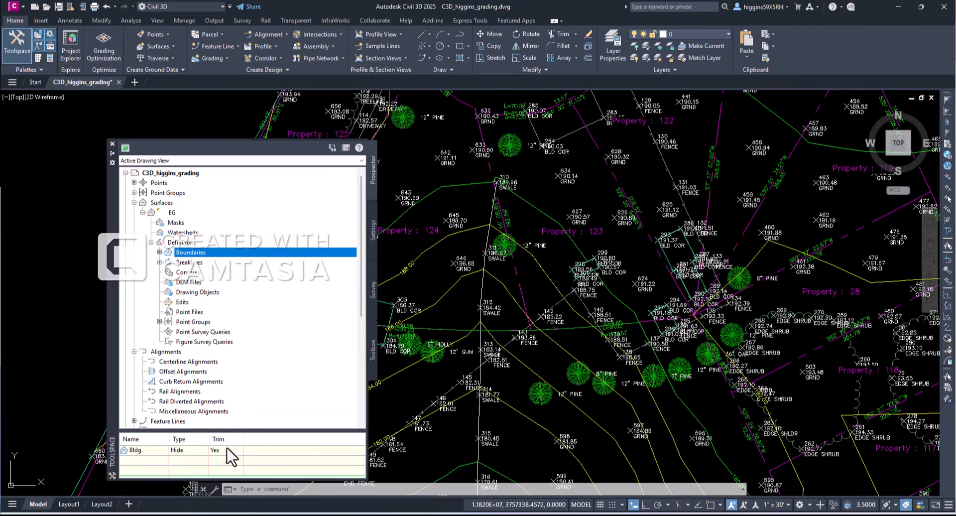
pyautogui.rightClick(161, 450)
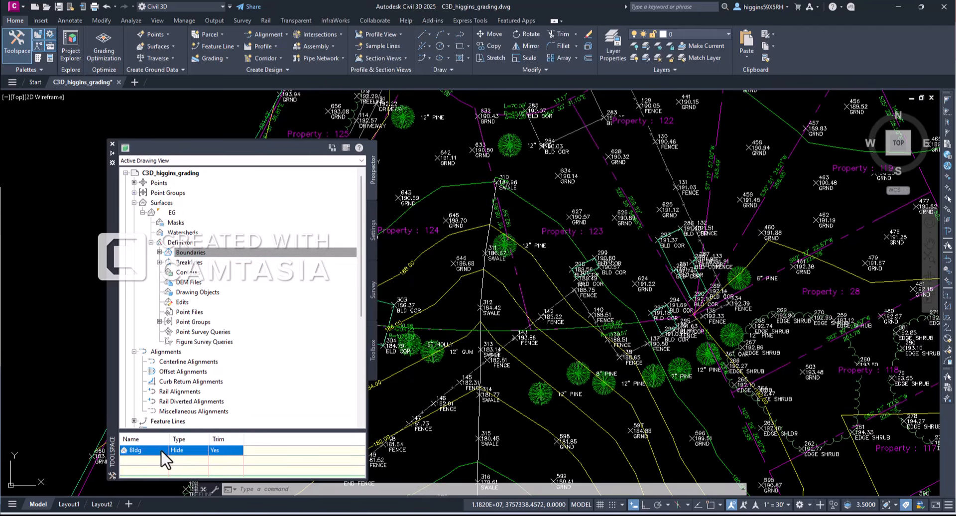
pyautogui.click(193, 370)
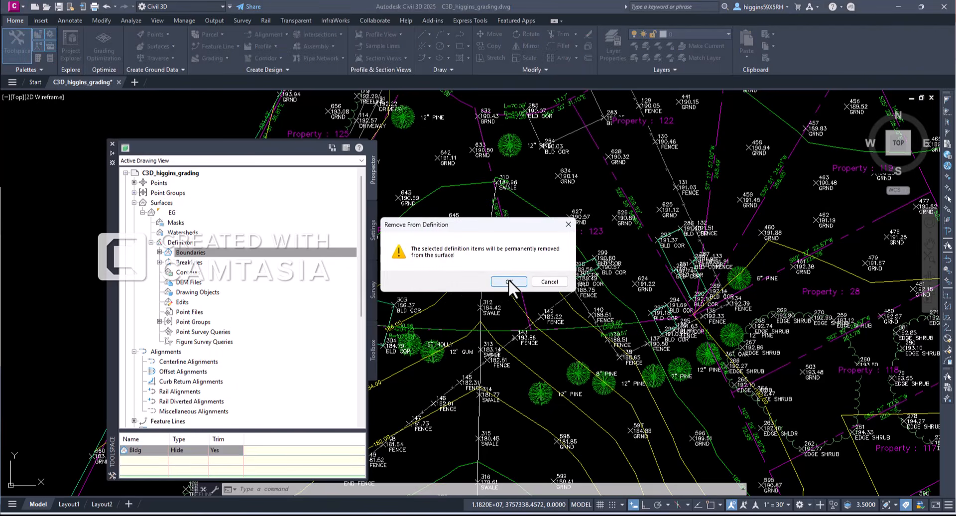
pyautogui.click(508, 281)
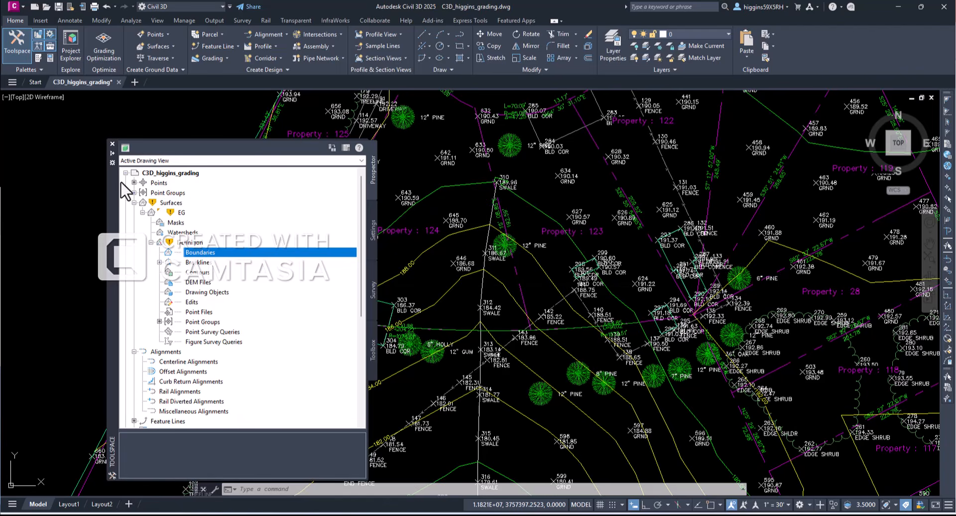
# Step: Rebuild the EG surface
pyautogui.rightClick(182, 212)
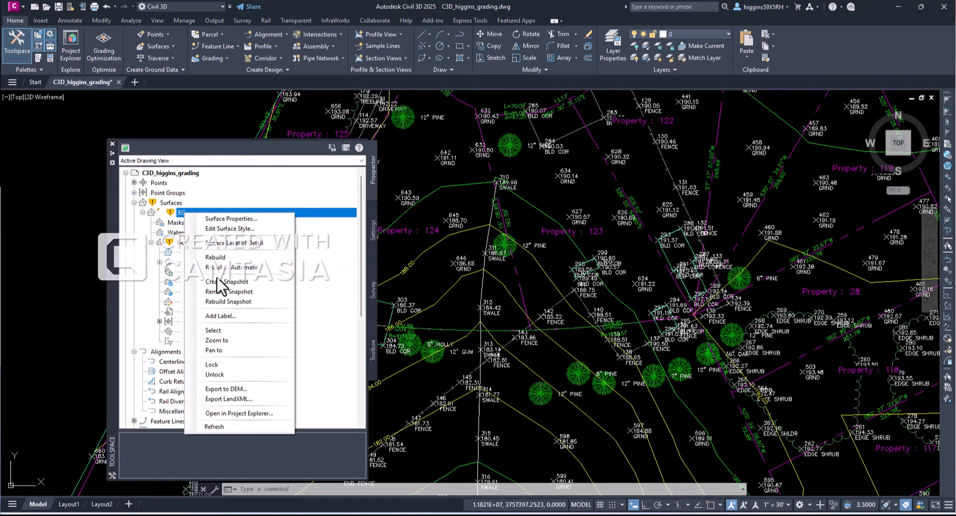
pyautogui.click(220, 258)
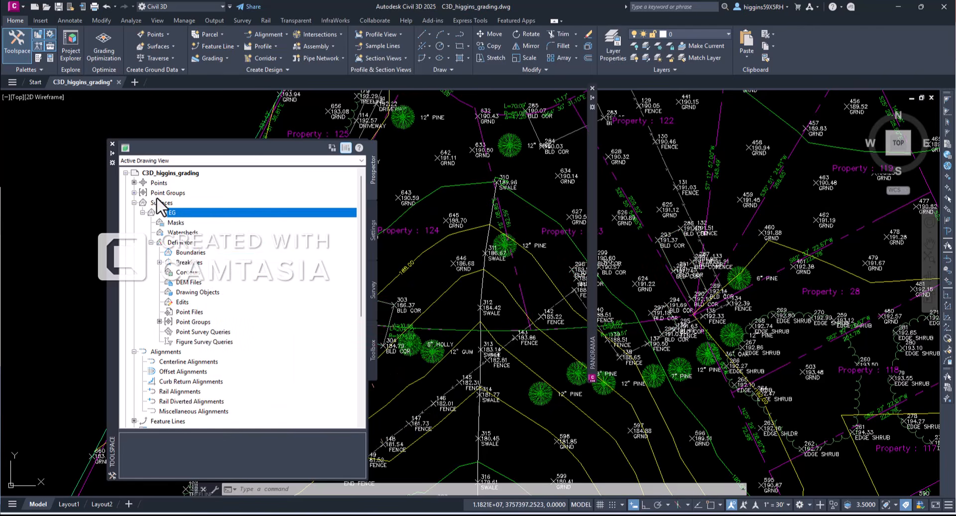
pyautogui.click(112, 153)
pyautogui.press('Escape')
pyautogui.press('Escape')
pyautogui.press('Escape')
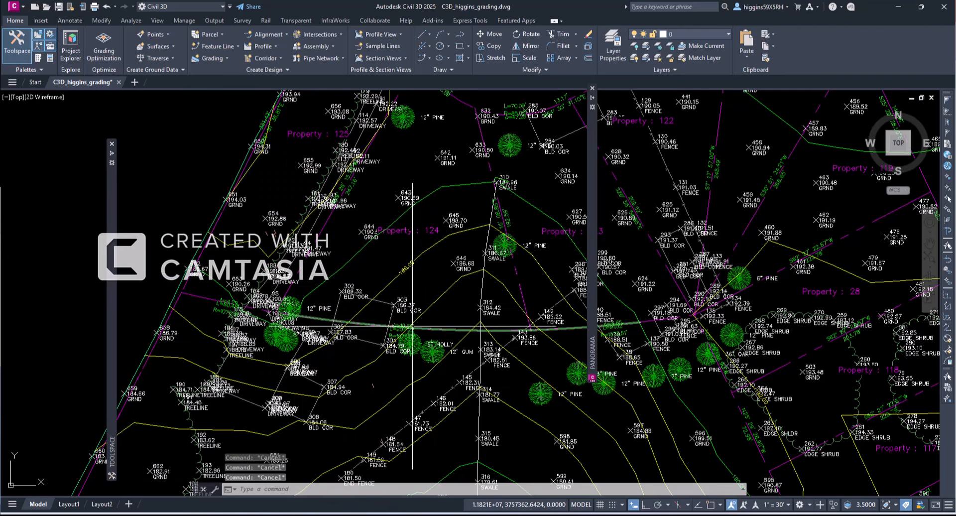
pyautogui.click(439, 329)
pyautogui.press('Escape')
pyautogui.press('Escape')
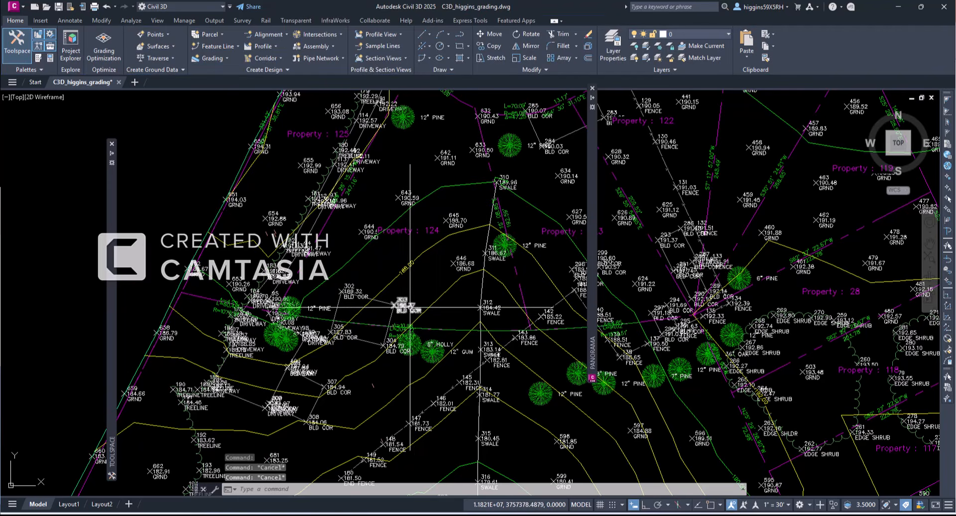
pyautogui.press('Escape')
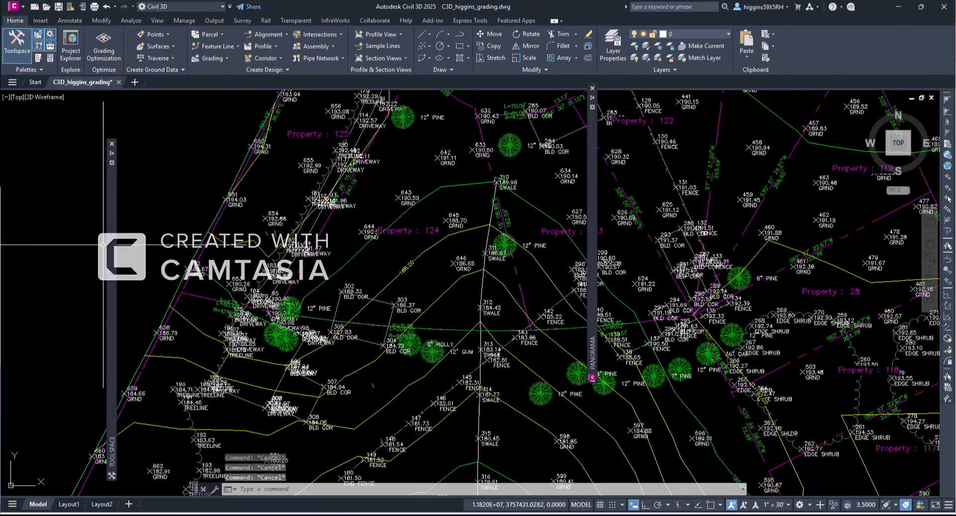
# Step: Dismiss the surface rebuild event list and close the elevation editor behind it
pyautogui.moveTo(112, 246)
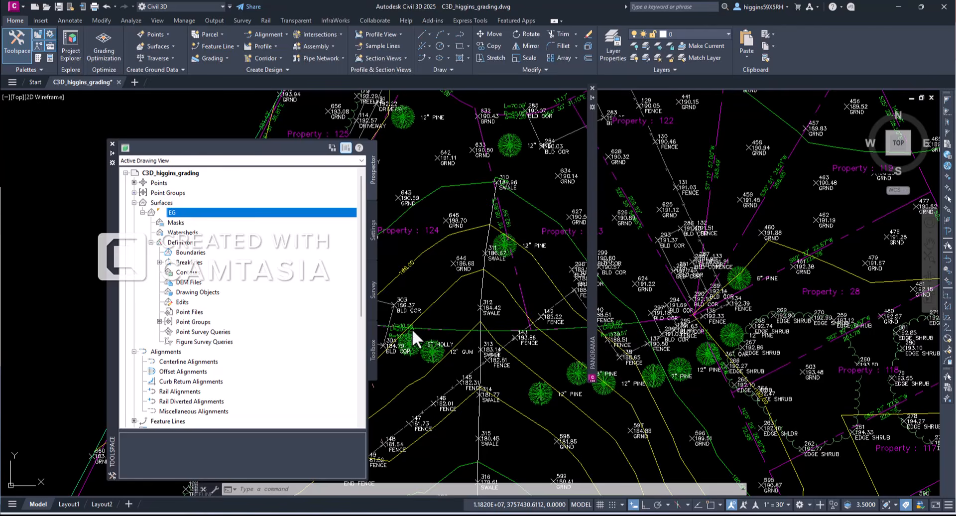
pyautogui.moveTo(593, 366)
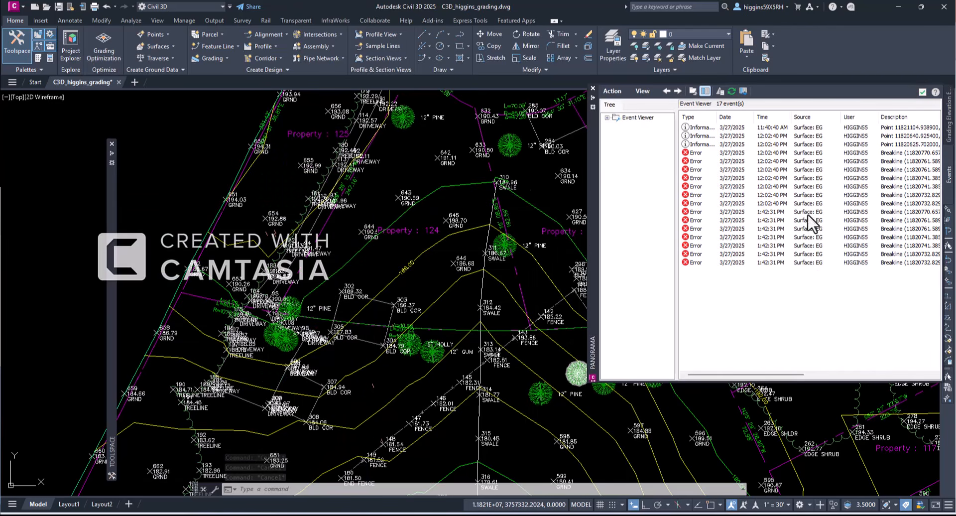
pyautogui.click(922, 92)
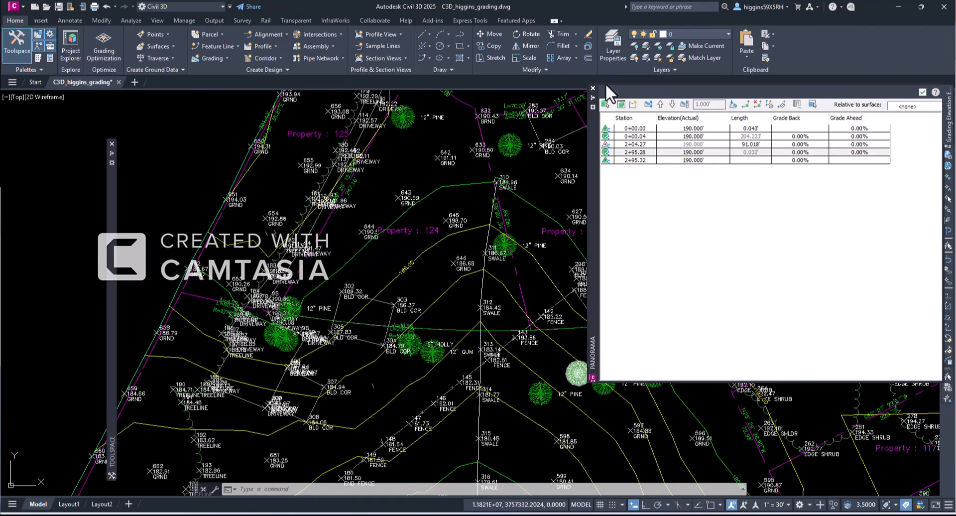
pyautogui.click(593, 88)
pyautogui.press('Escape')
pyautogui.press('Escape')
pyautogui.press('Escape')
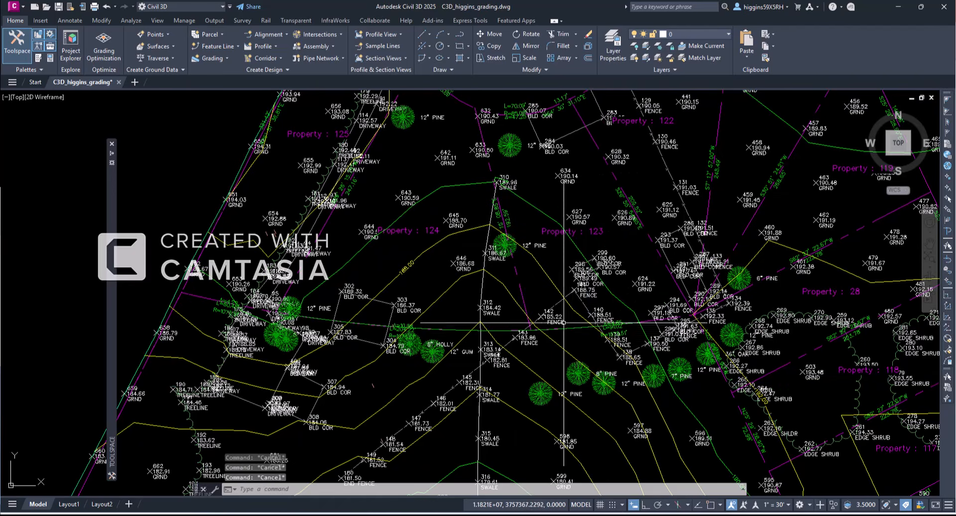
# Step: Select the parcel segment between properties 124 and 123 to examine where it meets the feature line
pyautogui.click(527, 328)
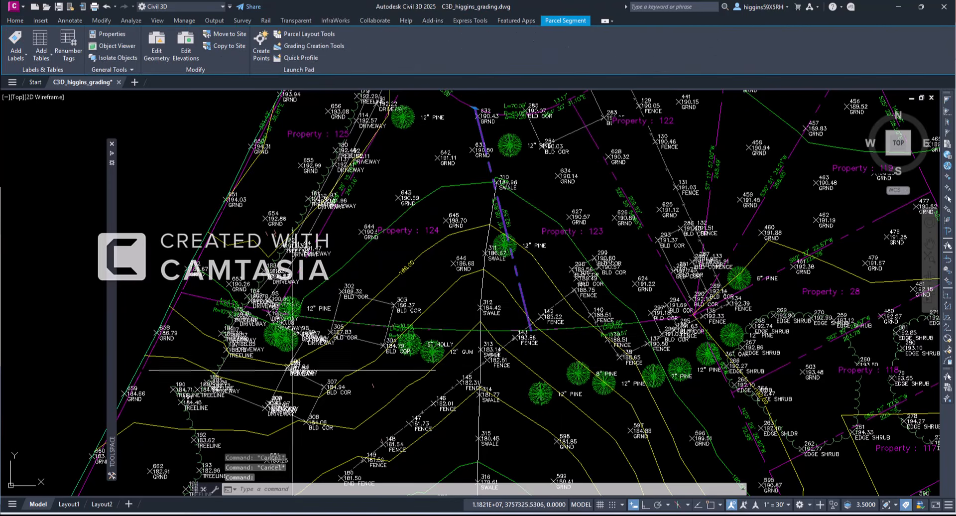
pyautogui.press('Escape')
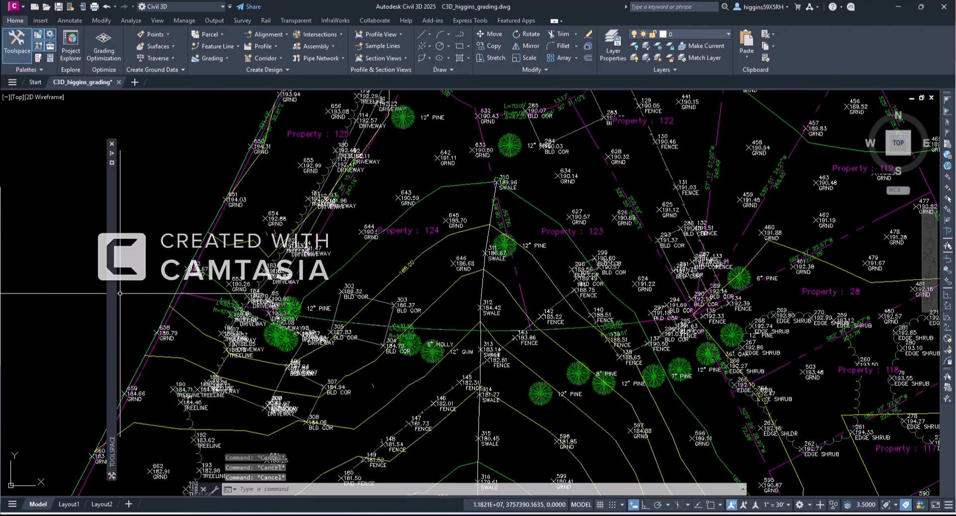
pyautogui.moveTo(113, 302)
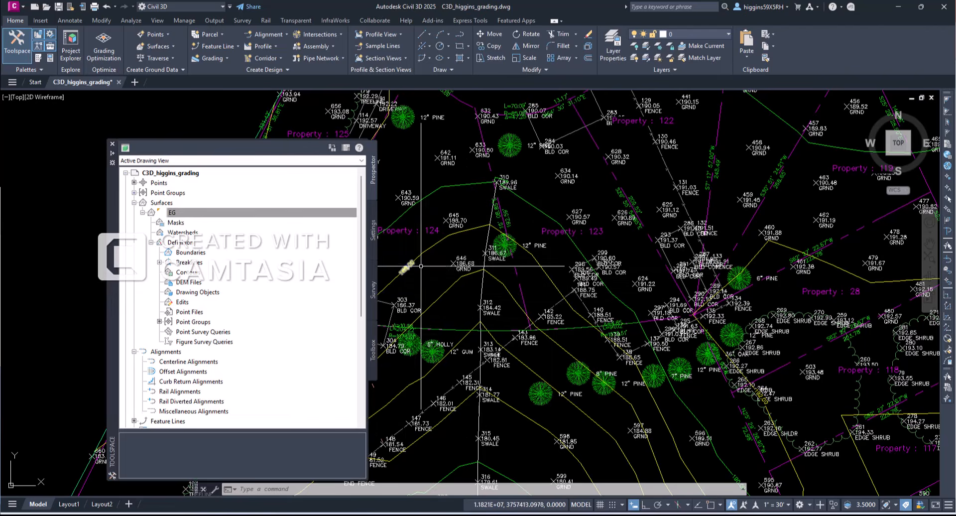
# Step: Create a new site named Grading in the drawing's Sites collection
pyautogui.moveTo(118, 294)
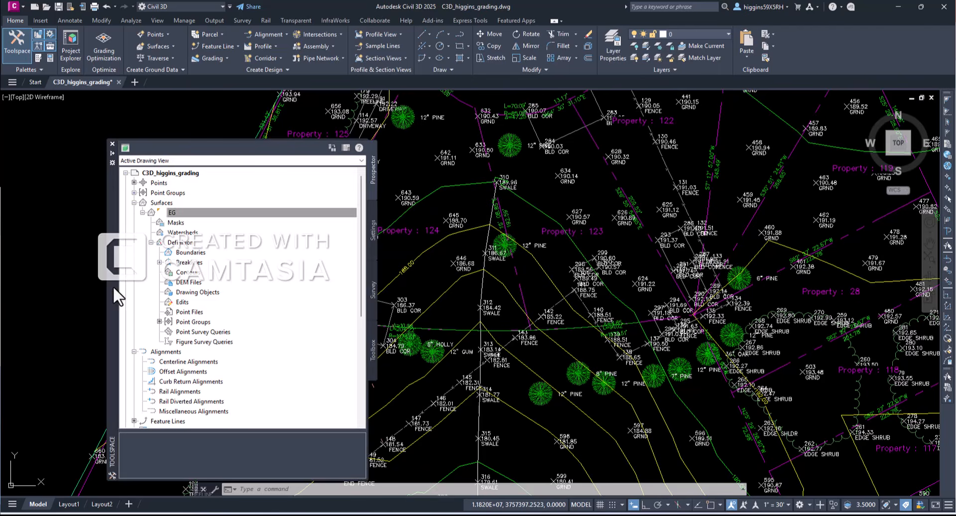
pyautogui.click(137, 204)
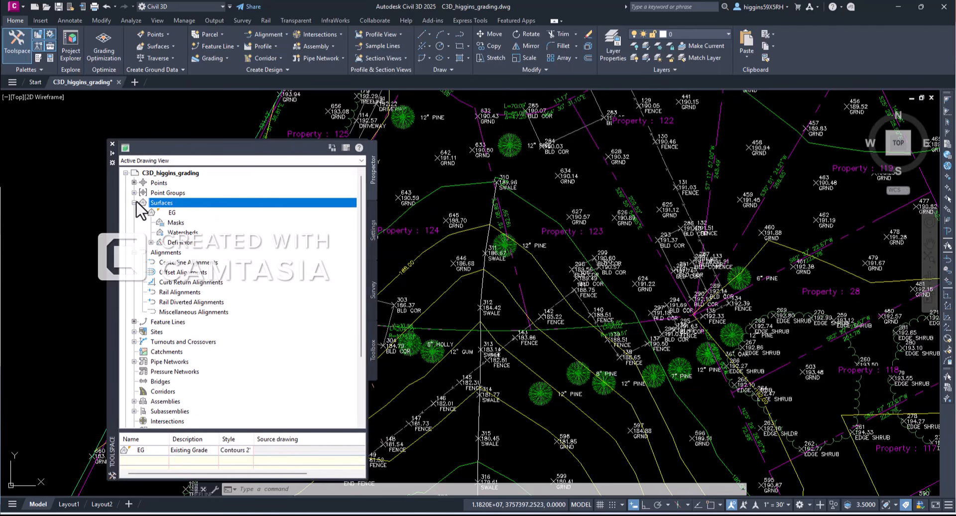
pyautogui.click(134, 203)
pyautogui.click(134, 213)
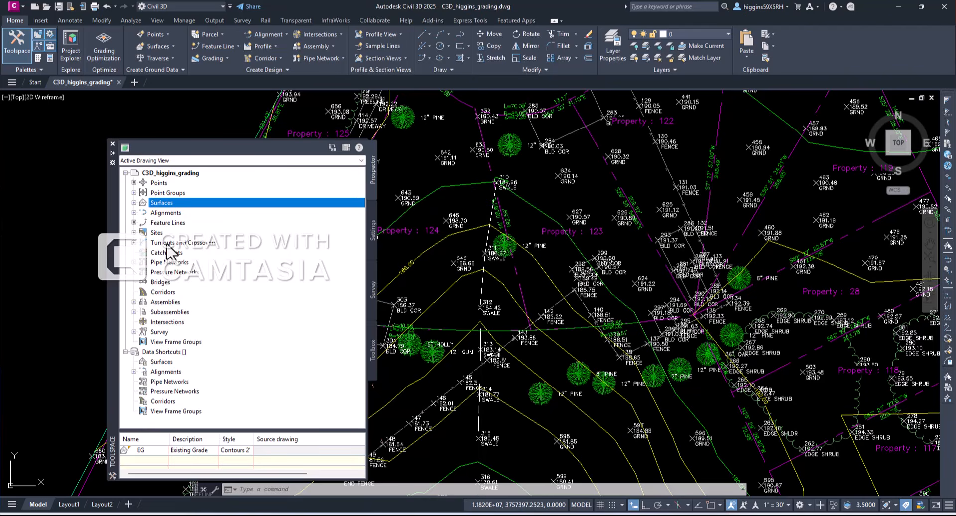
pyautogui.click(134, 233)
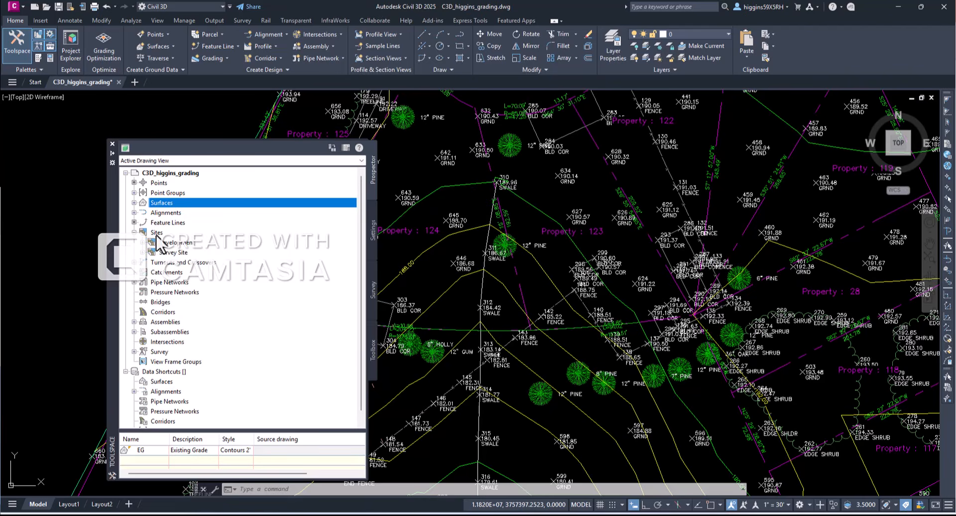
pyautogui.click(156, 233)
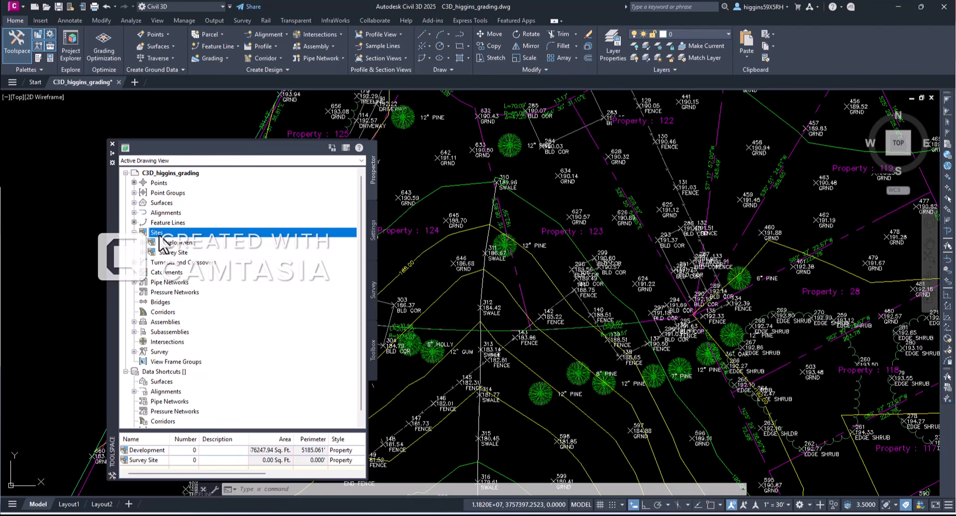
pyautogui.rightClick(159, 234)
pyautogui.click(198, 250)
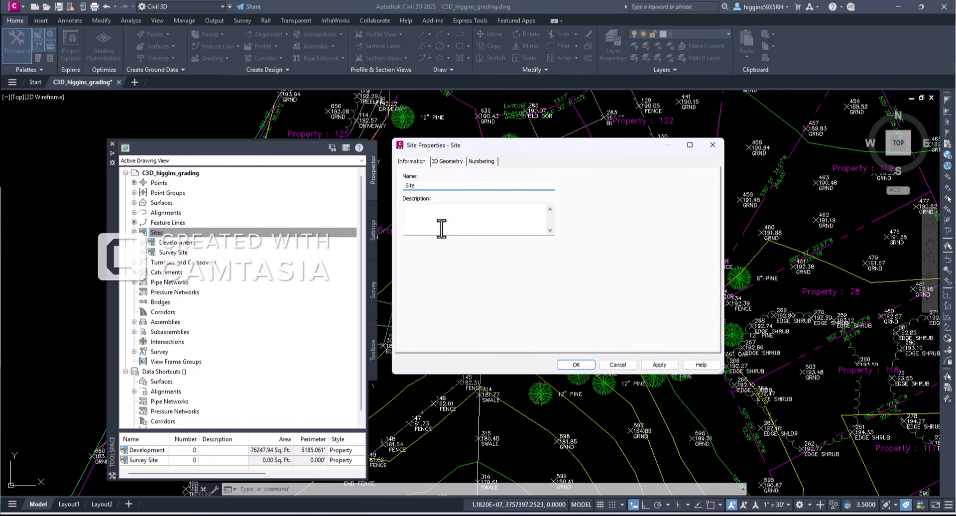
pyautogui.click(434, 189)
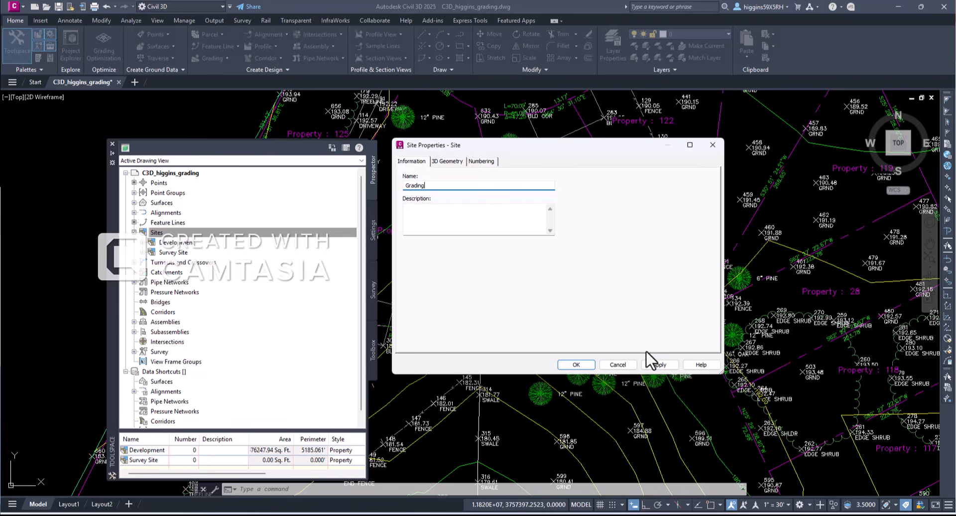
pyautogui.click(656, 366)
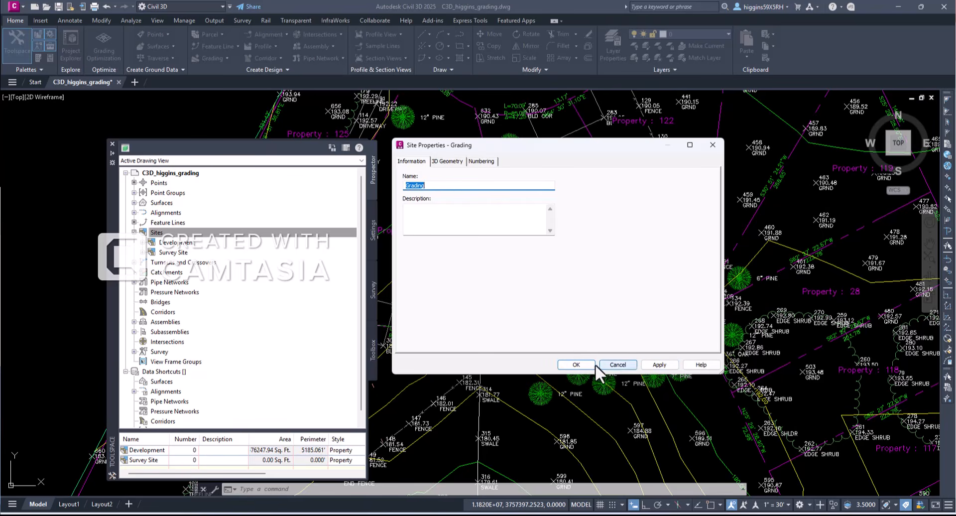
pyautogui.click(576, 365)
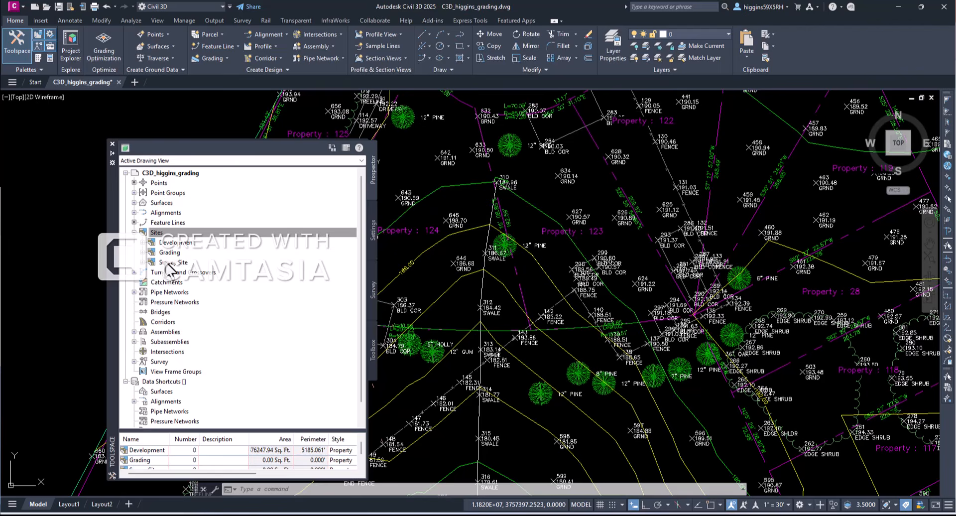
pyautogui.click(112, 152)
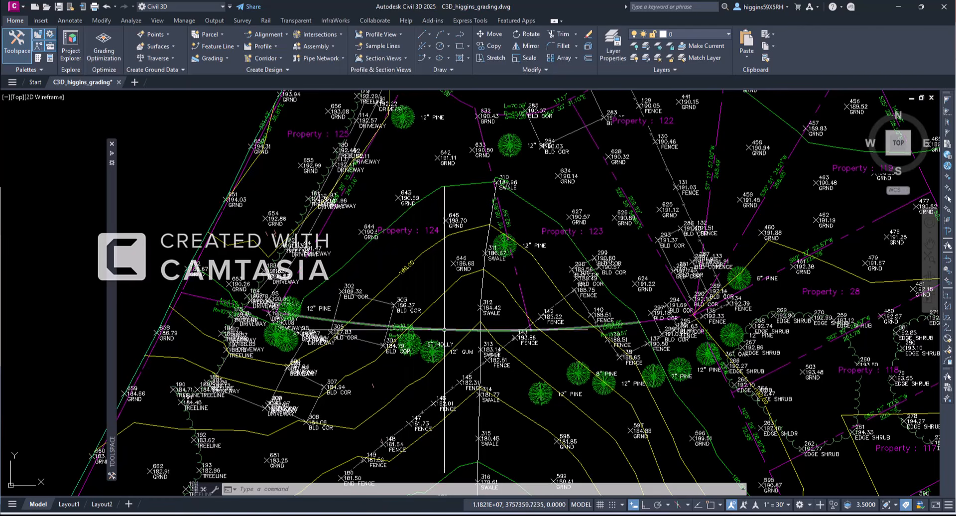
# Step: Move the curved feature line crossing properties 124 and 123 from the Development site to the Grading site
pyautogui.click(440, 328)
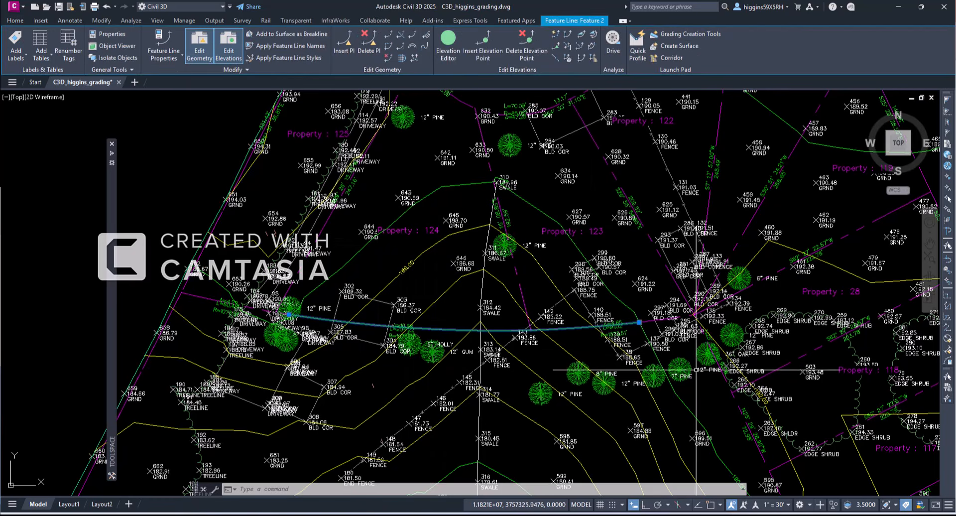
pyautogui.click(244, 68)
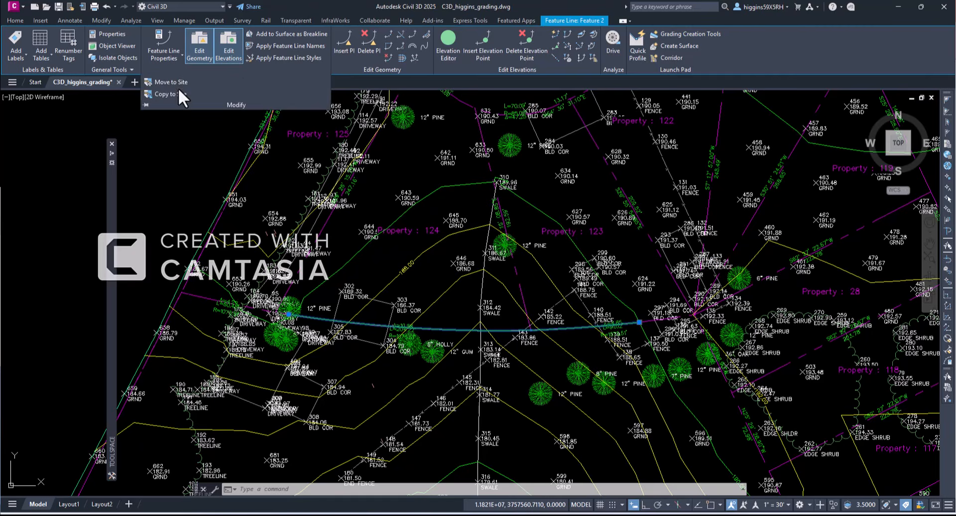
pyautogui.click(164, 82)
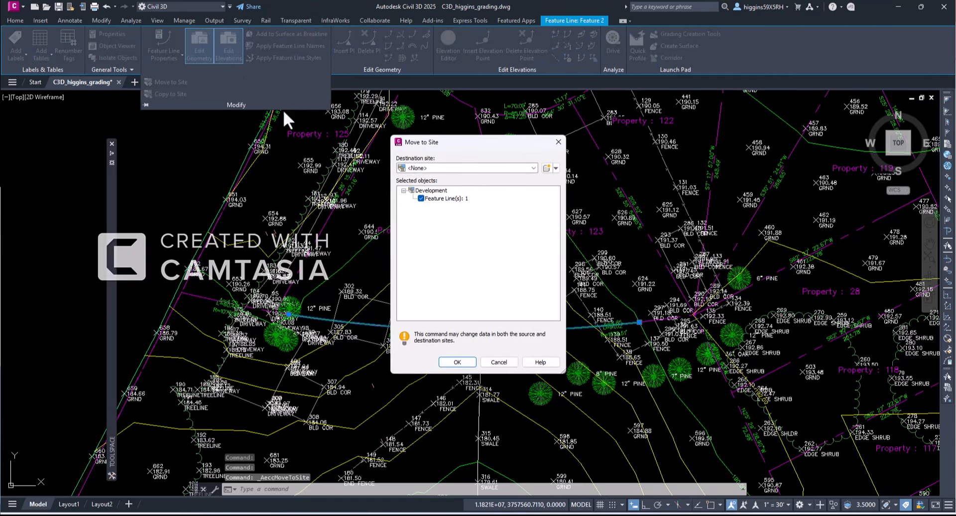
pyautogui.click(468, 169)
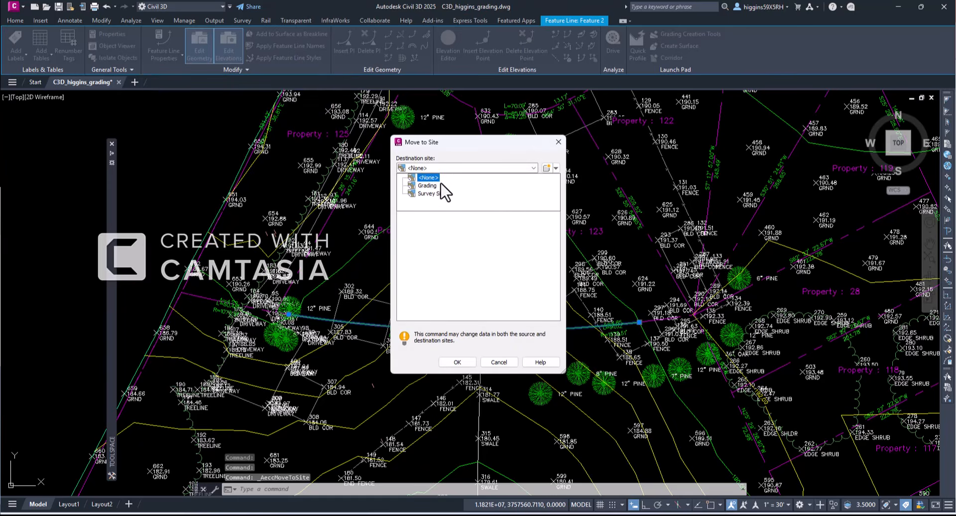
pyautogui.click(428, 186)
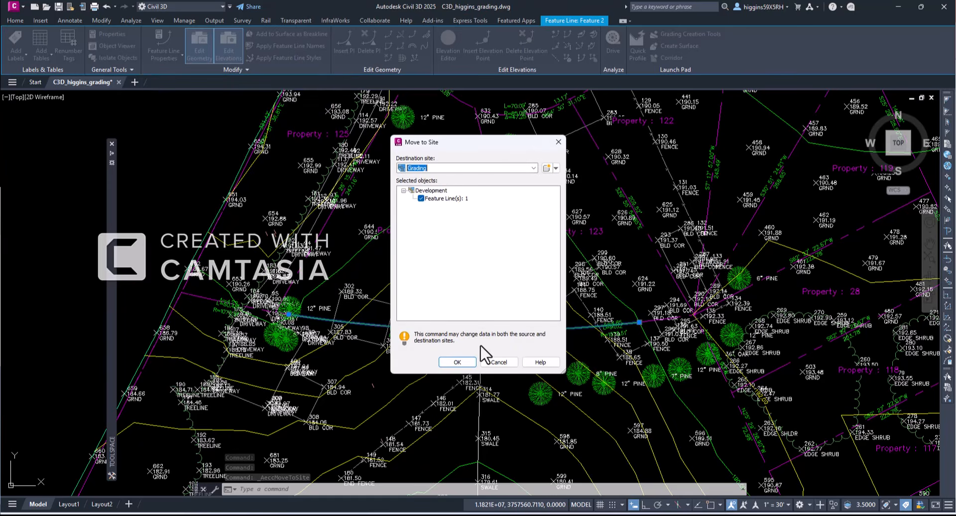
pyautogui.click(457, 362)
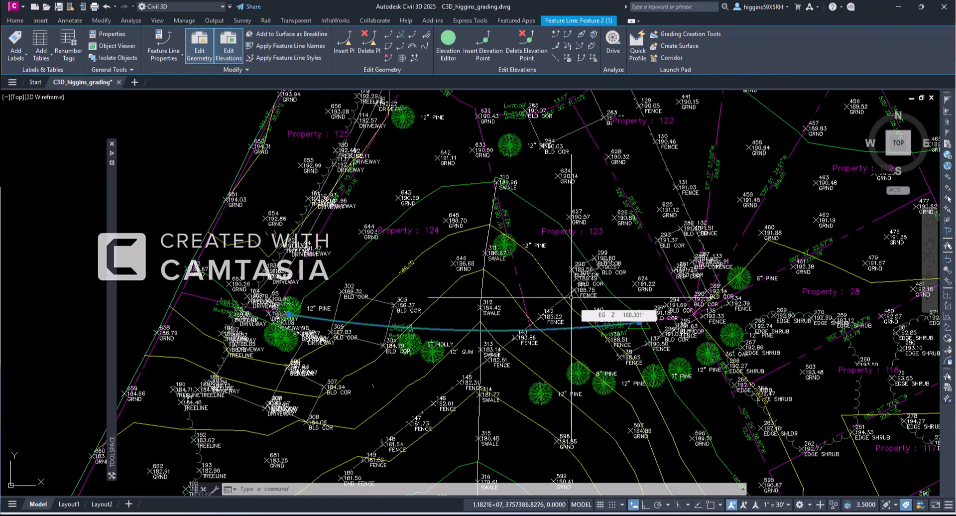
pyautogui.press('Escape')
pyautogui.press('Escape')
# Step: Thaw the TIN-VOL-HID layer
pyautogui.scroll(-10, 569, 349)
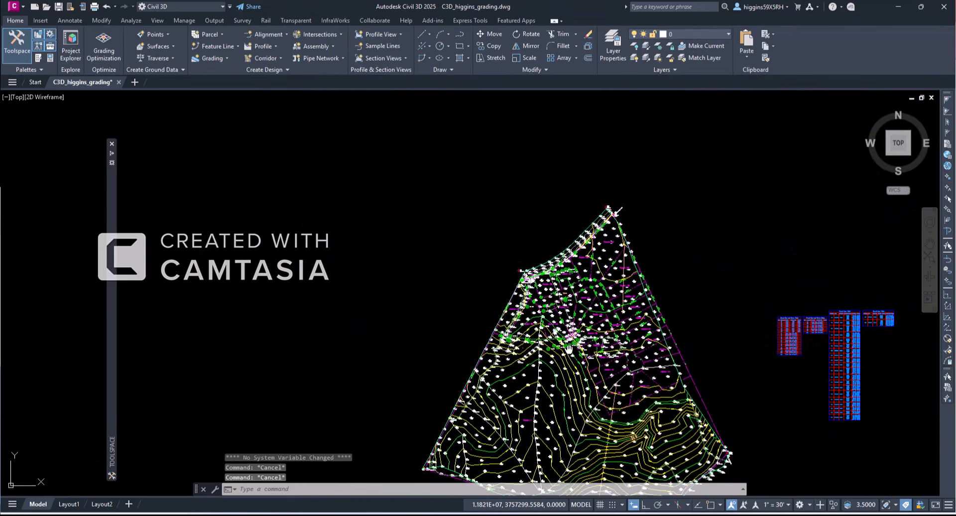
pyautogui.scroll(10, 518, 329)
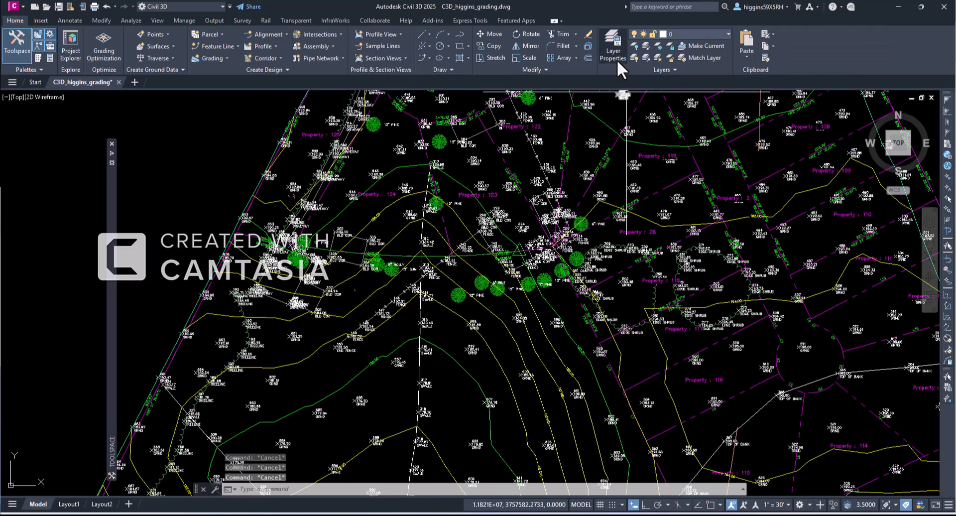
pyautogui.click(621, 57)
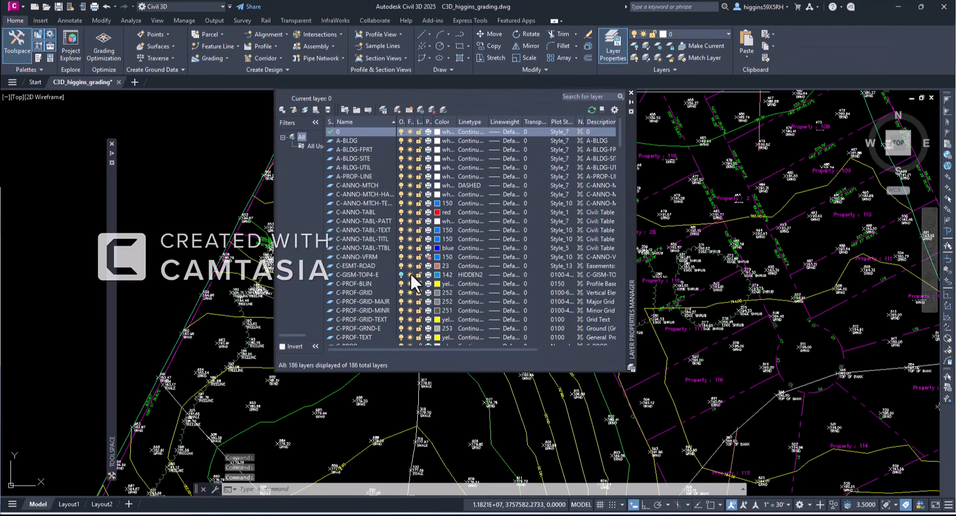
pyautogui.scroll(-1, 411, 274)
pyautogui.scroll(-10, 410, 275)
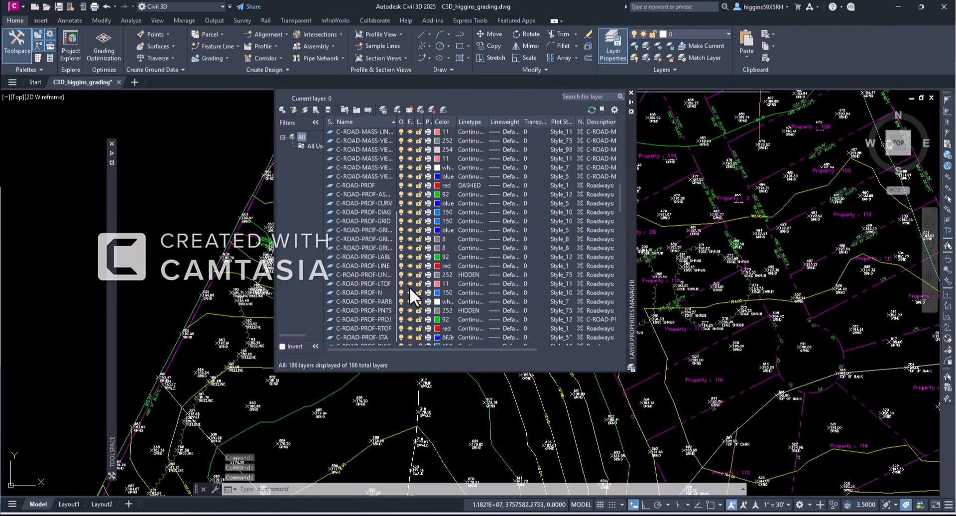
pyautogui.scroll(-15, 403, 289)
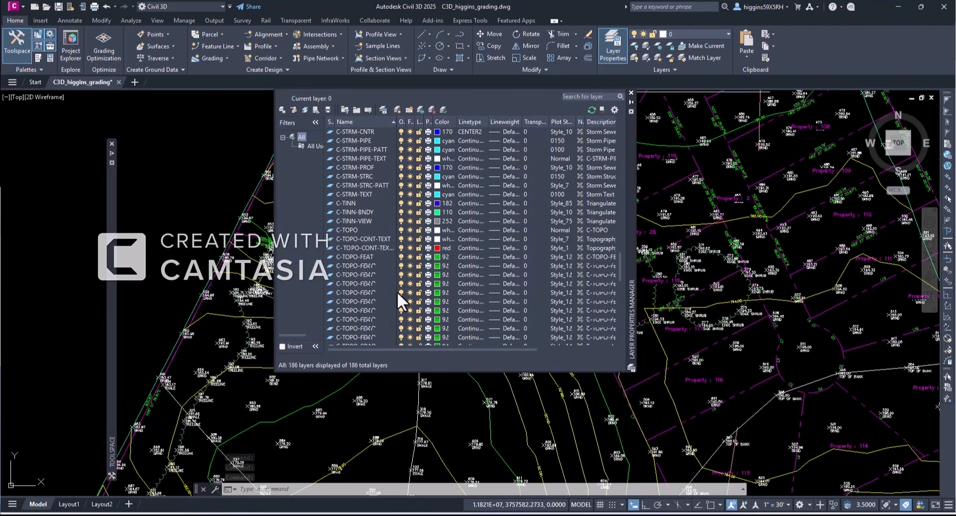
pyautogui.scroll(-15, 396, 291)
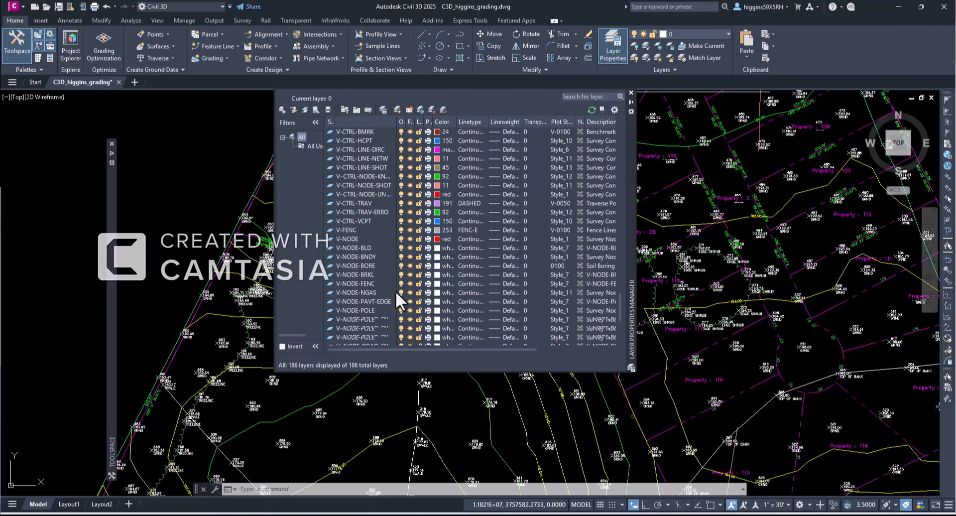
pyautogui.scroll(-3, 397, 291)
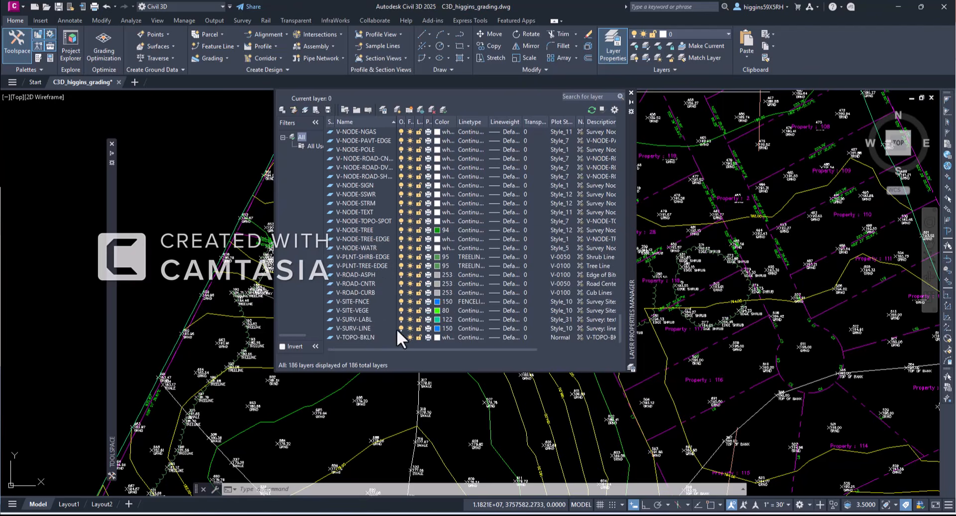
pyautogui.scroll(10, 389, 315)
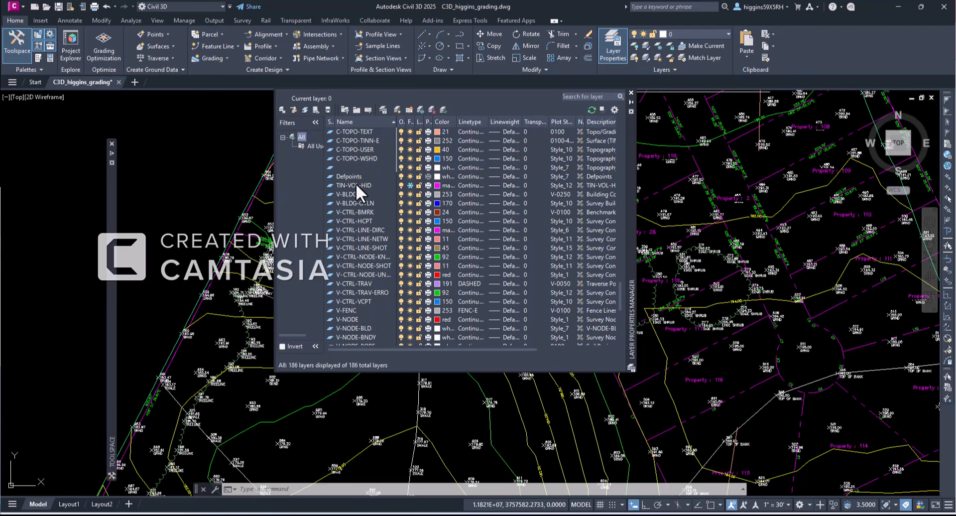
pyautogui.click(360, 184)
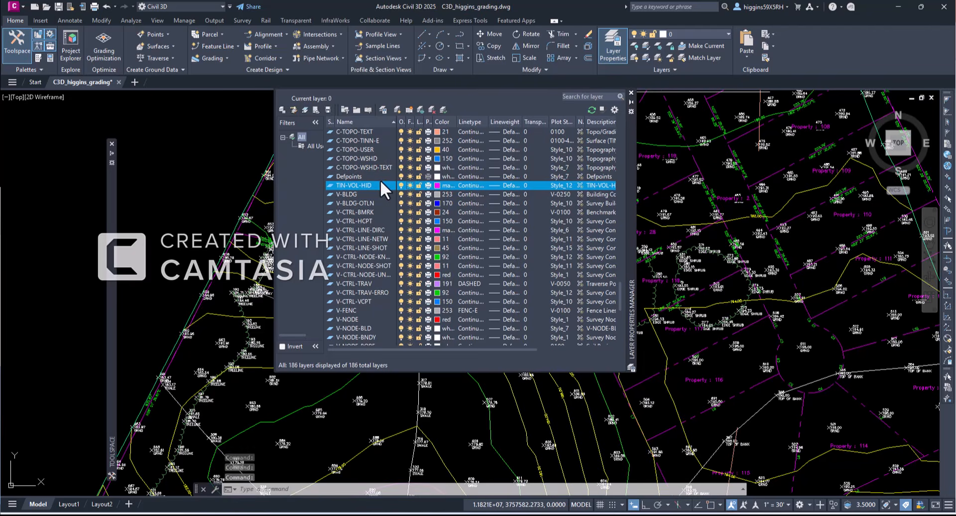
pyautogui.click(632, 90)
# Step: Delete the outer closed feature line surrounding the Property 1 outline
pyautogui.moveTo(572, 364); pyautogui.dragTo(599, 222, button='middle')
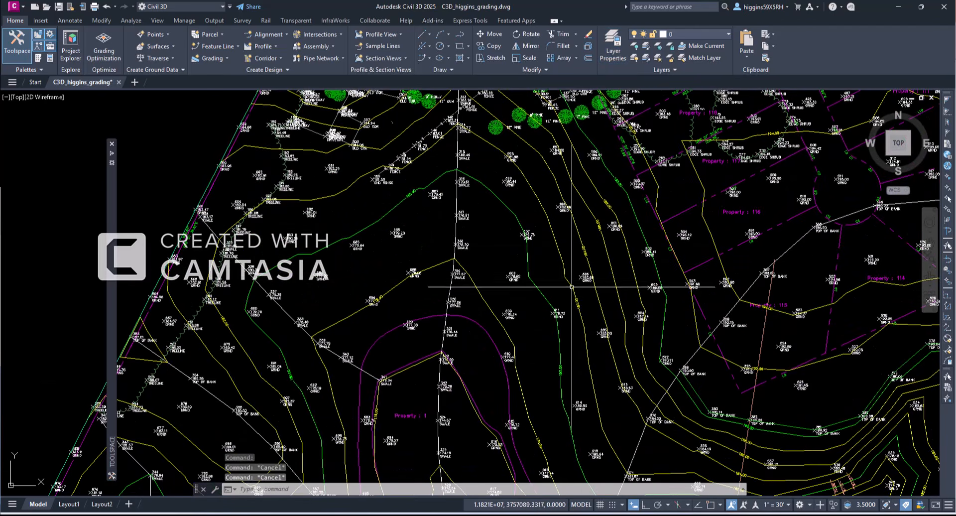
pyautogui.moveTo(553, 309); pyautogui.dragTo(607, 203, button='middle')
pyautogui.click(564, 288)
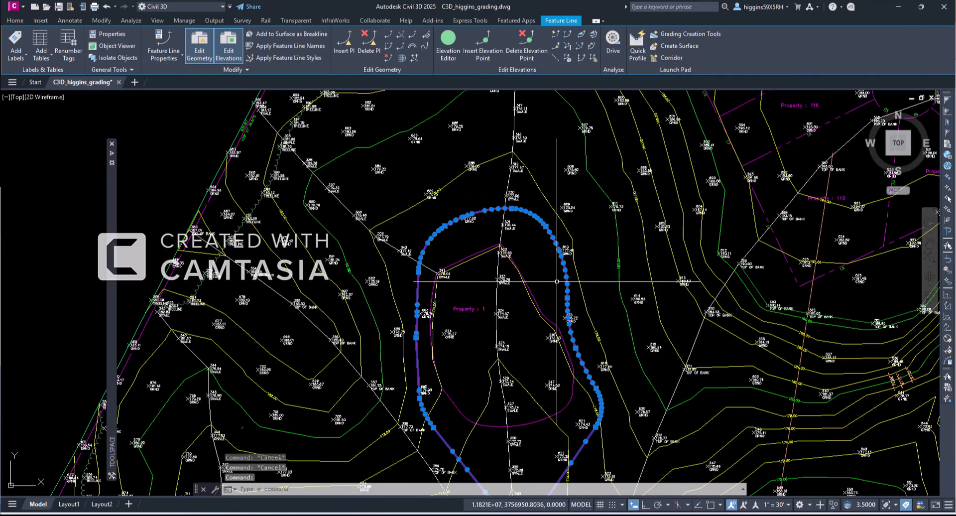
pyautogui.press('Delete')
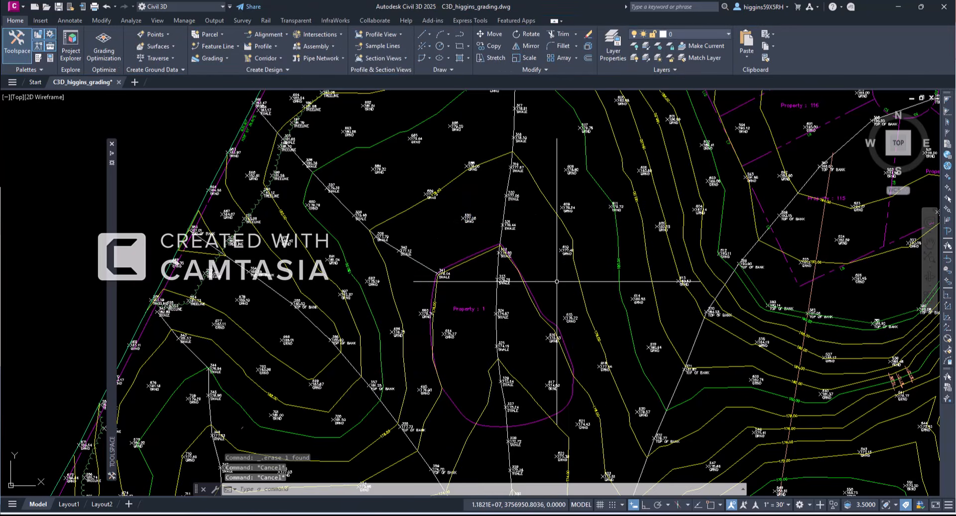
pyautogui.press('Escape')
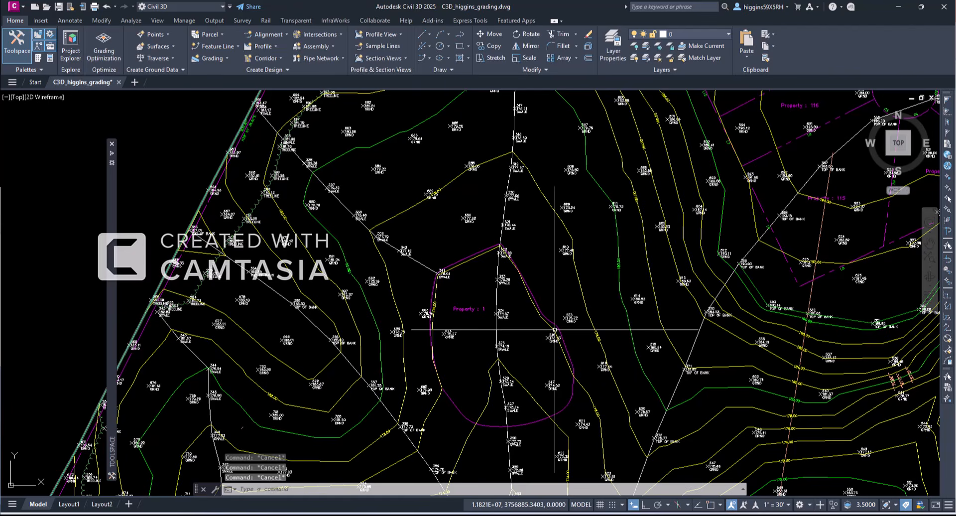
# Step: Select the closed magenta polyline around Property 1 to examine its vertices and layer
pyautogui.click(554, 326)
pyautogui.moveTo(553, 323)
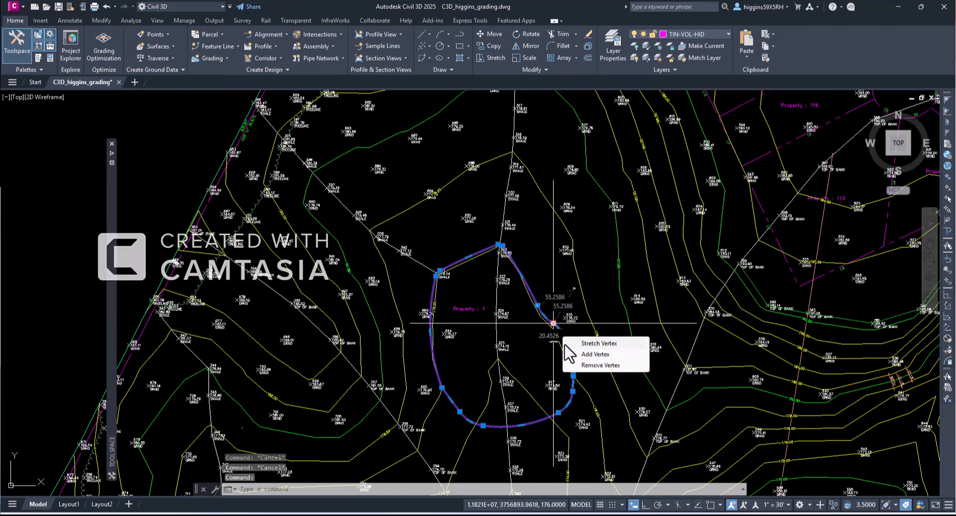
pyautogui.press('Escape')
pyautogui.press('Escape')
pyautogui.click(535, 299)
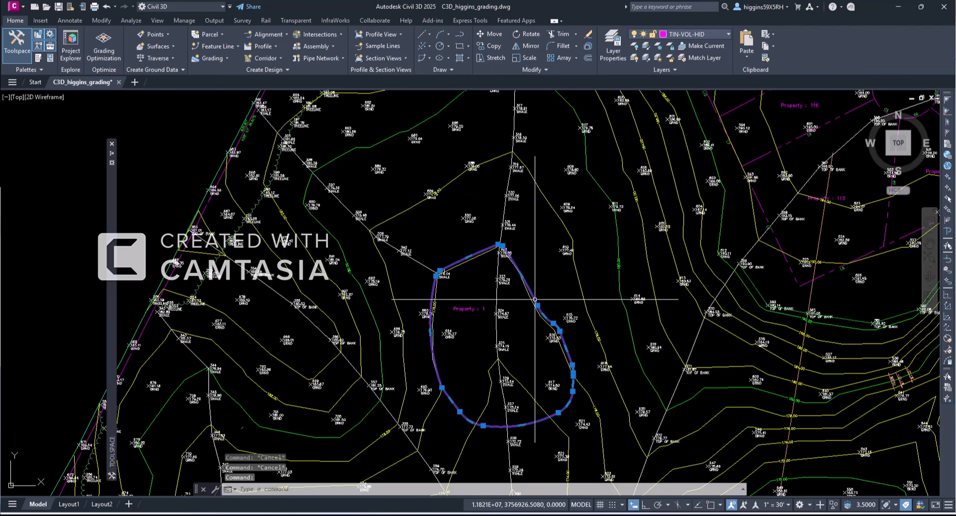
pyautogui.press('Escape')
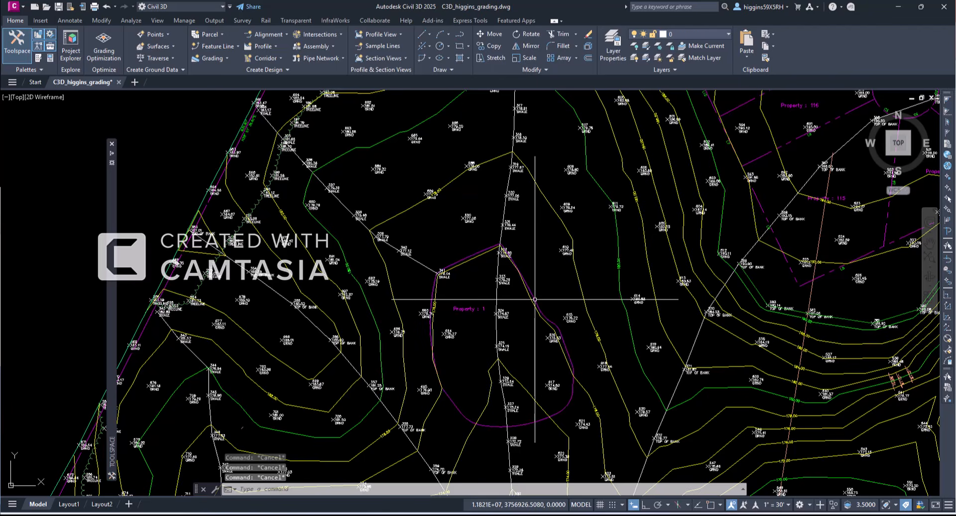
pyautogui.moveTo(534, 315)
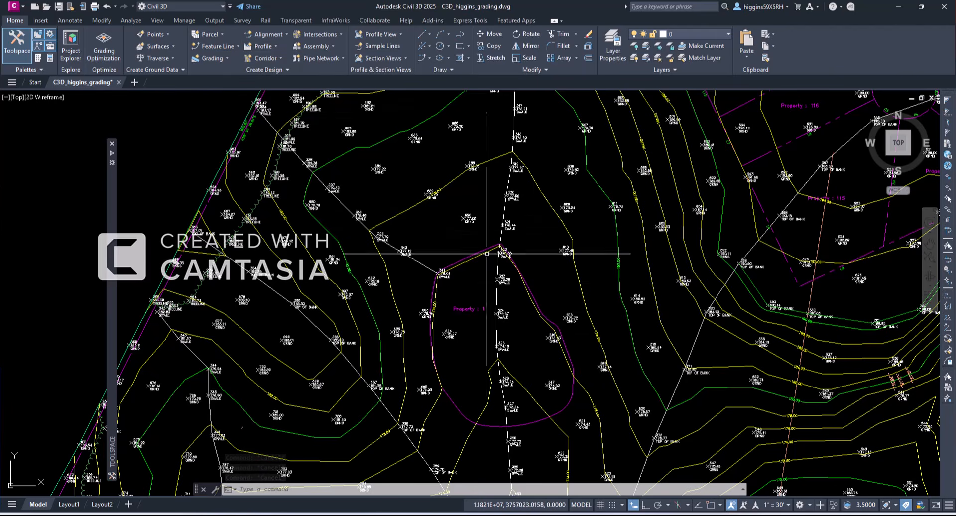
pyautogui.click(546, 311)
pyautogui.press('Escape')
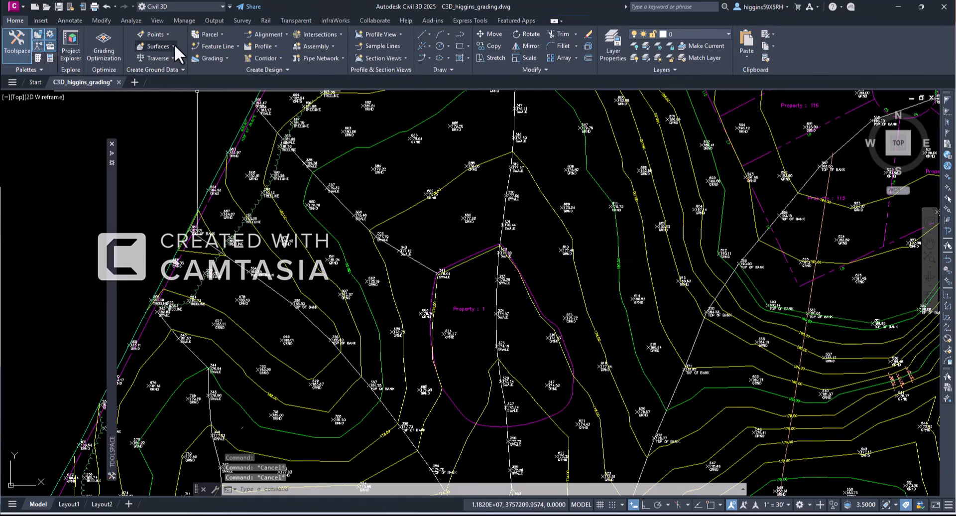
# Step: Convert the Property 1 outline into a feature line named Basin in the Grading site, with no style assigned
pyautogui.click(226, 45)
pyautogui.click(230, 84)
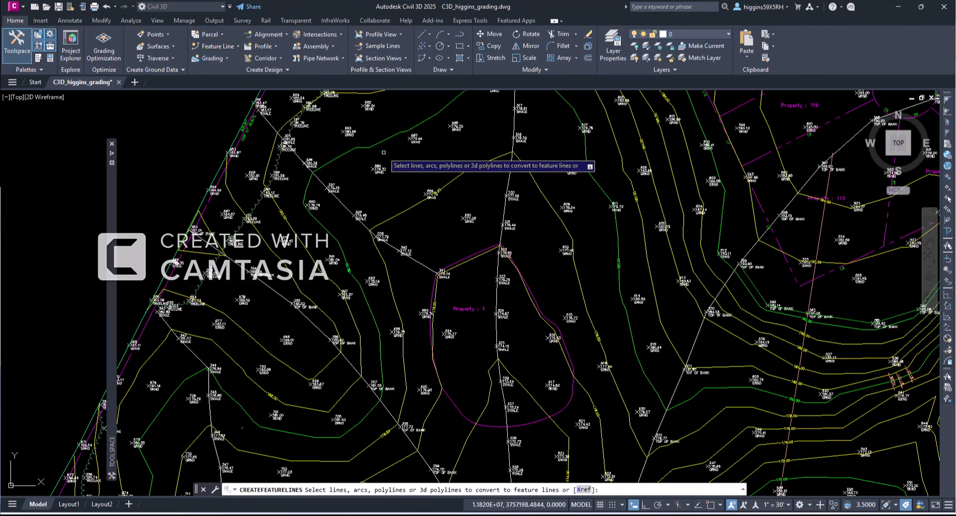
pyautogui.click(536, 306)
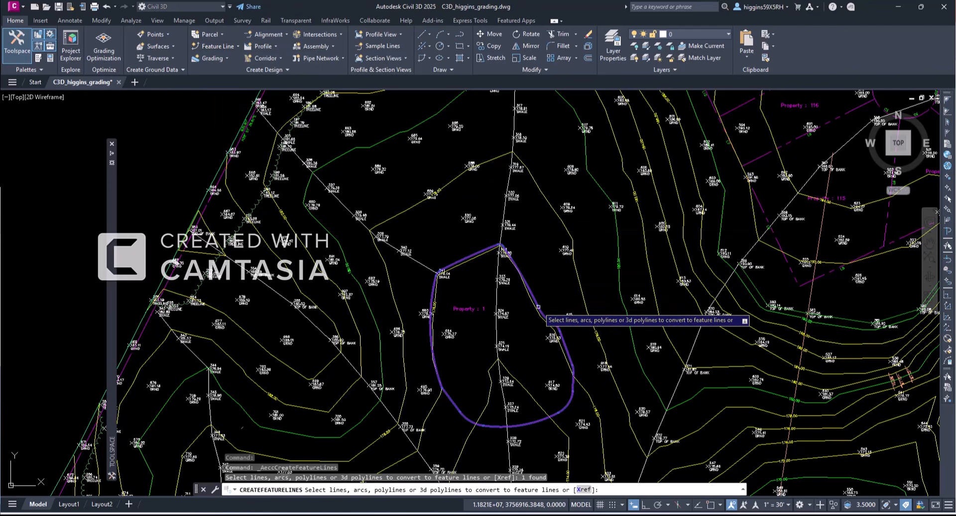
pyautogui.rightClick(539, 308)
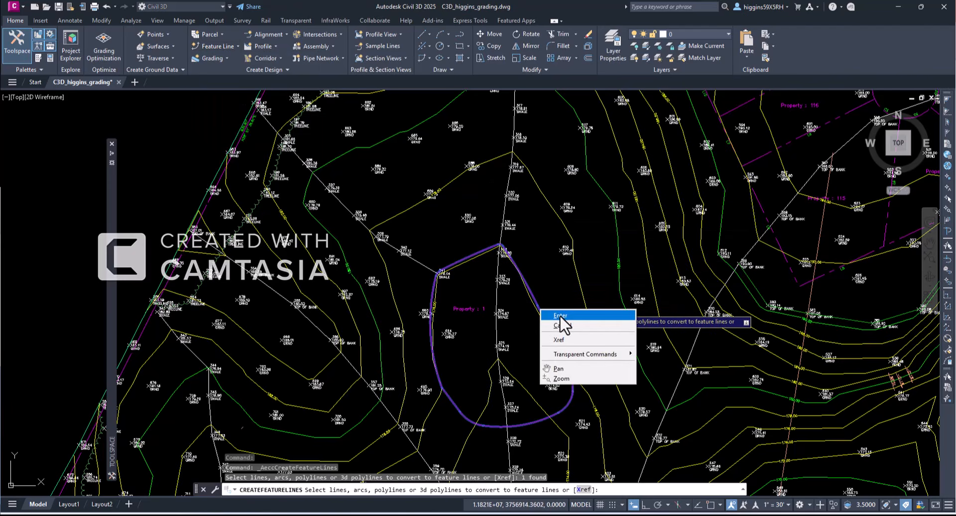
pyautogui.click(559, 314)
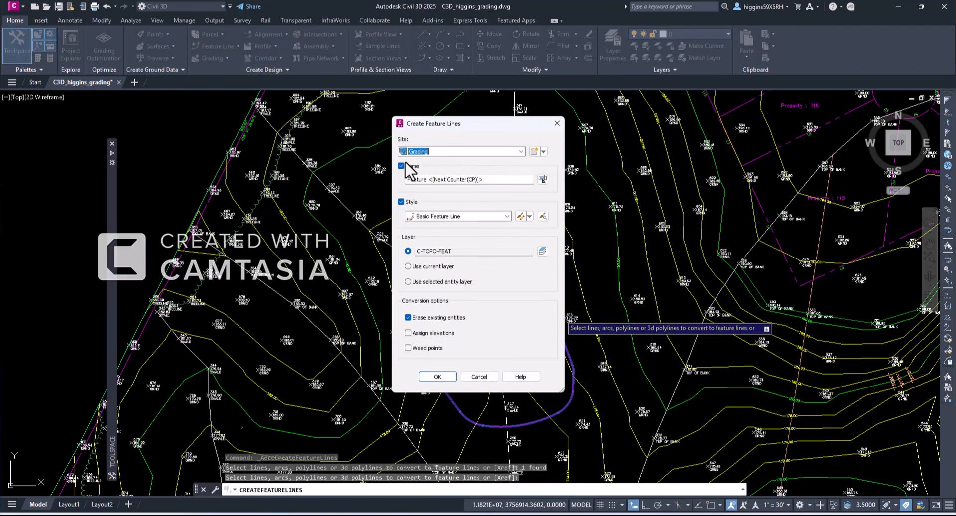
pyautogui.moveTo(490, 180); pyautogui.dragTo(393, 182)
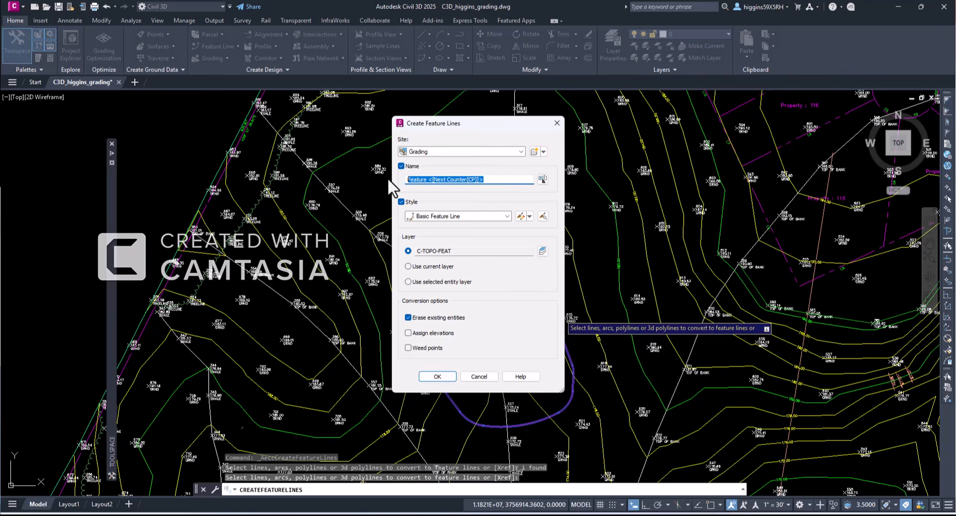
pyautogui.write('Basin')
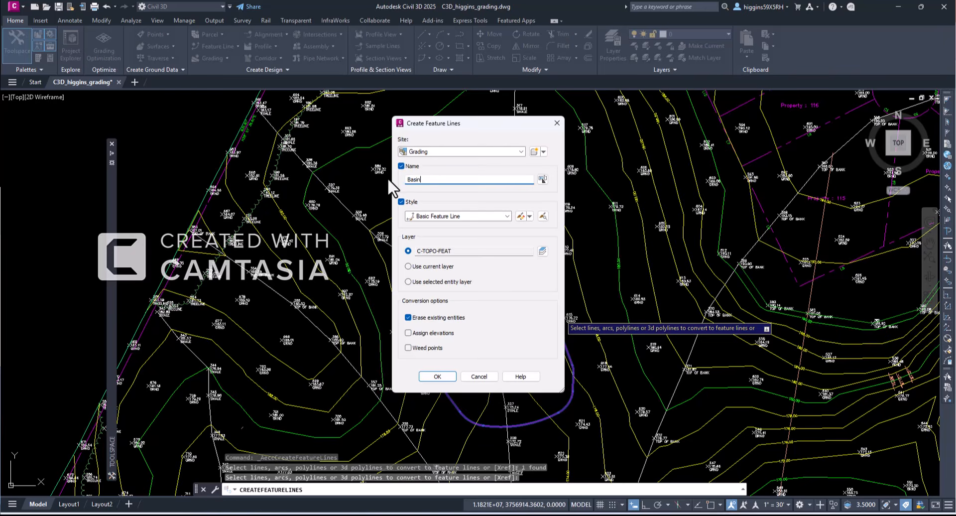
pyautogui.click(451, 214)
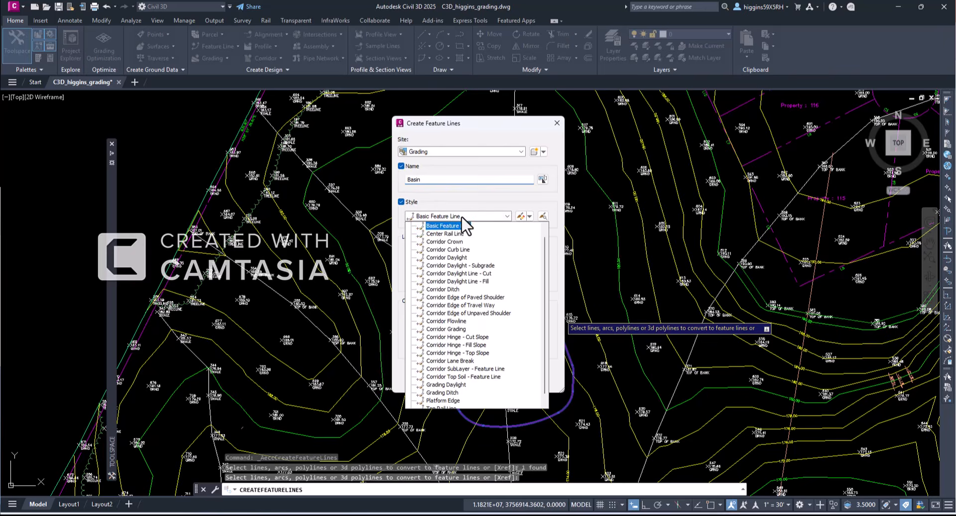
pyautogui.click(420, 201)
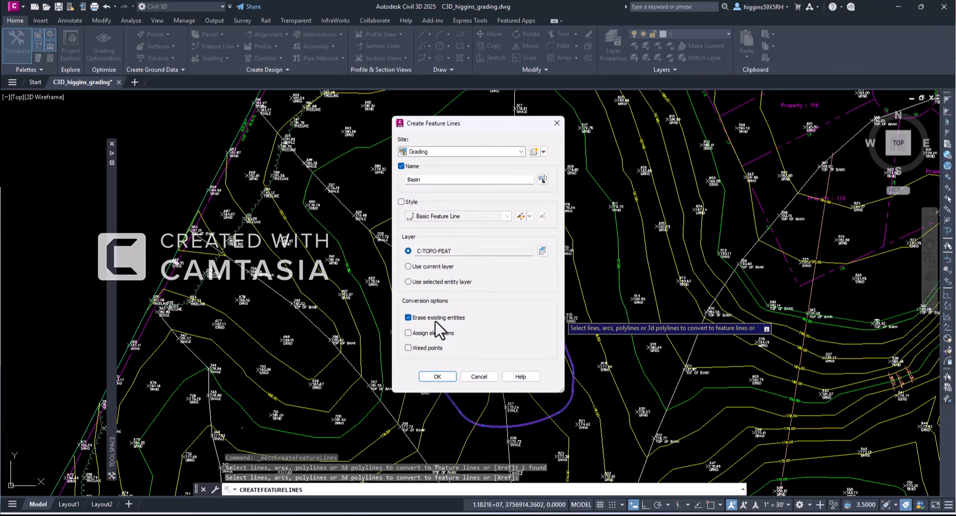
pyautogui.click(438, 377)
pyautogui.press('Escape')
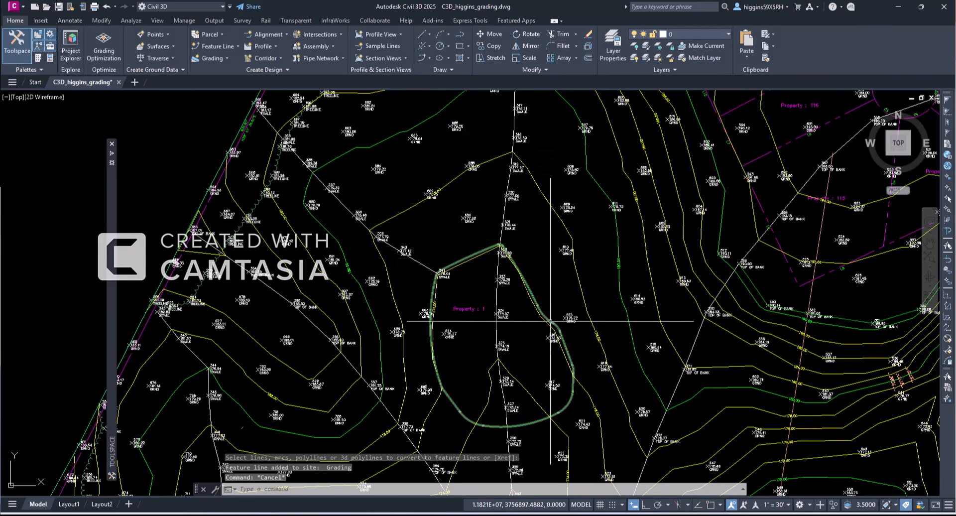
# Step: Set every elevation point of the Basin feature line to 172 ft and close the elevation editor
pyautogui.click(551, 321)
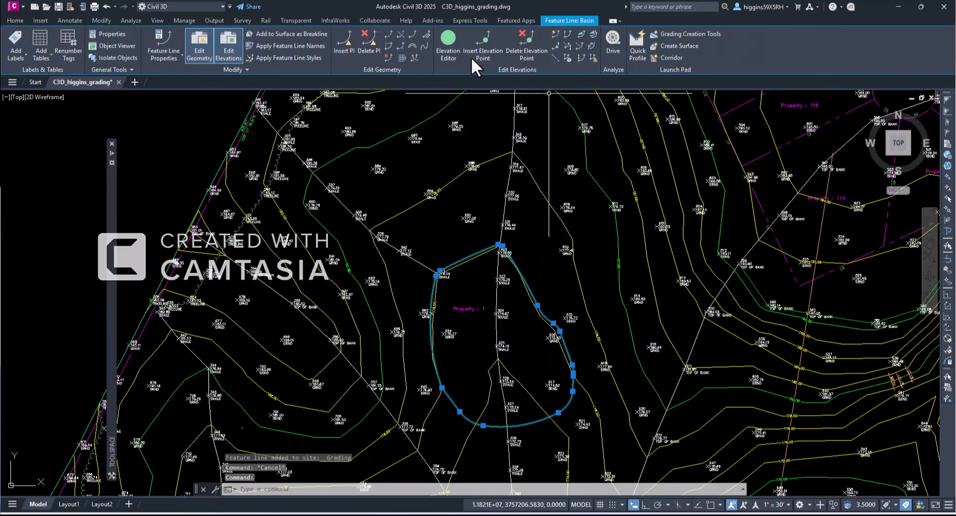
pyautogui.click(453, 45)
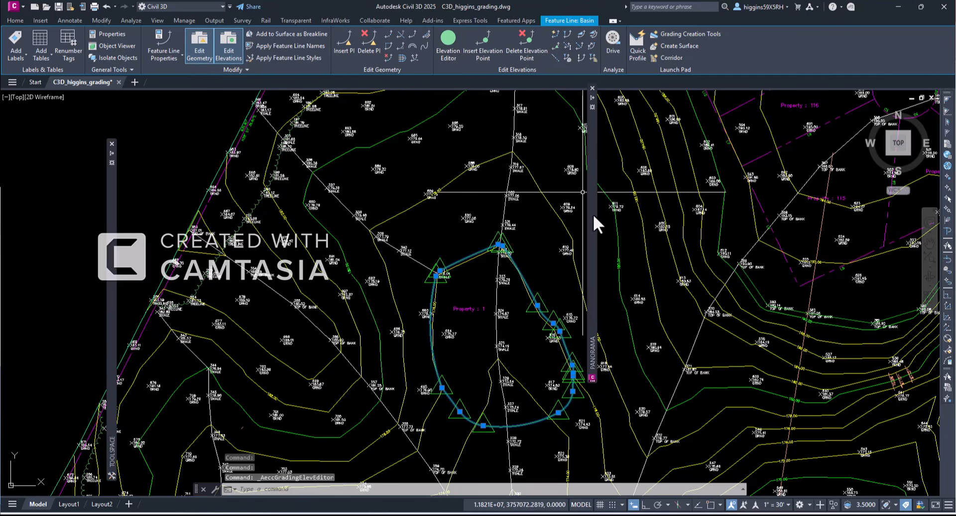
pyautogui.moveTo(593, 214)
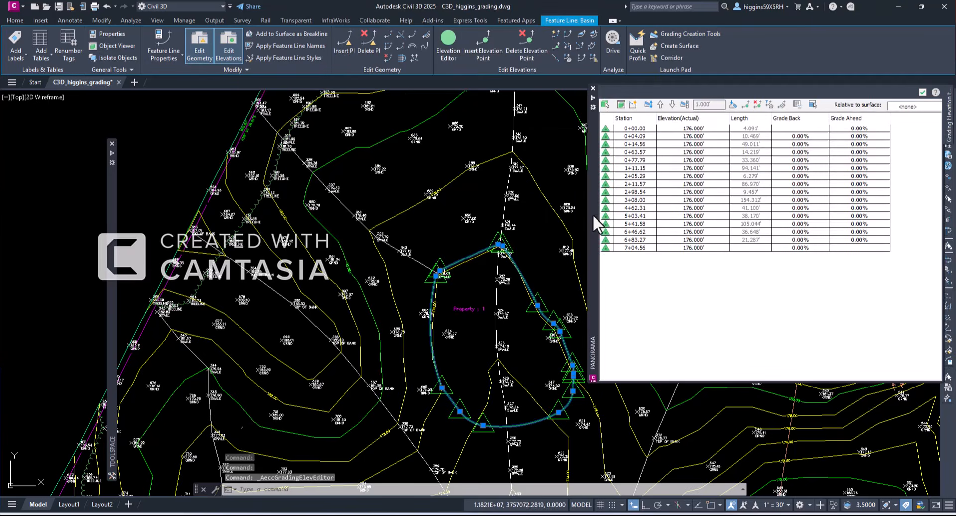
pyautogui.click(700, 128)
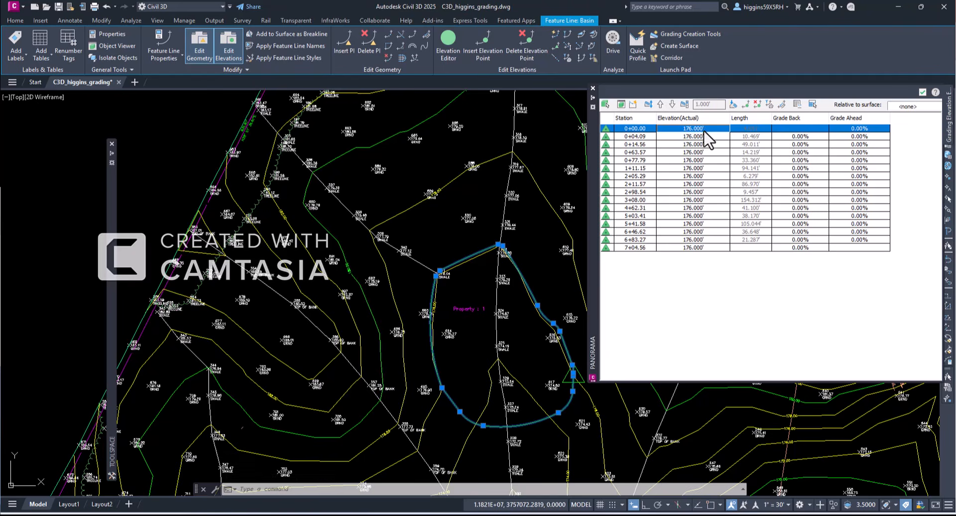
pyautogui.hotkey('ctrl', 'a')
pyautogui.click(705, 131)
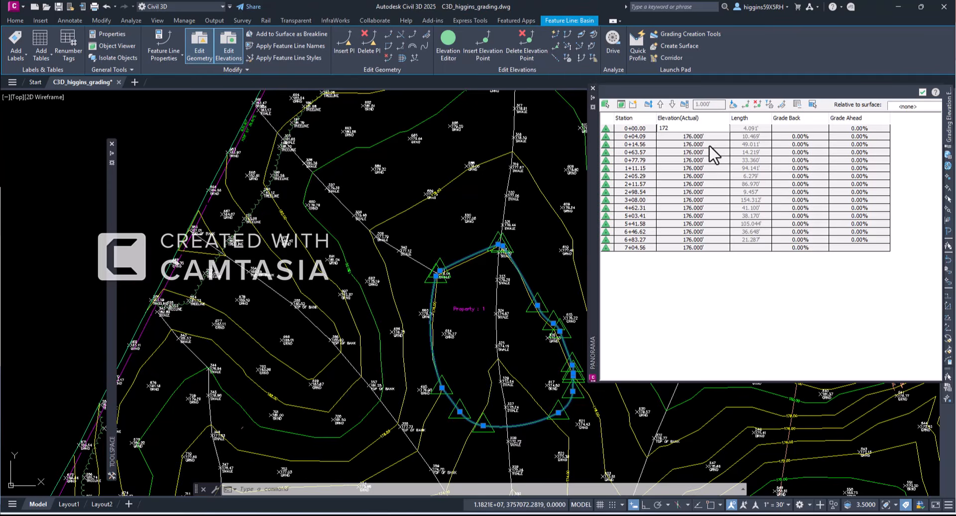
pyautogui.write('172')
pyautogui.click(710, 145)
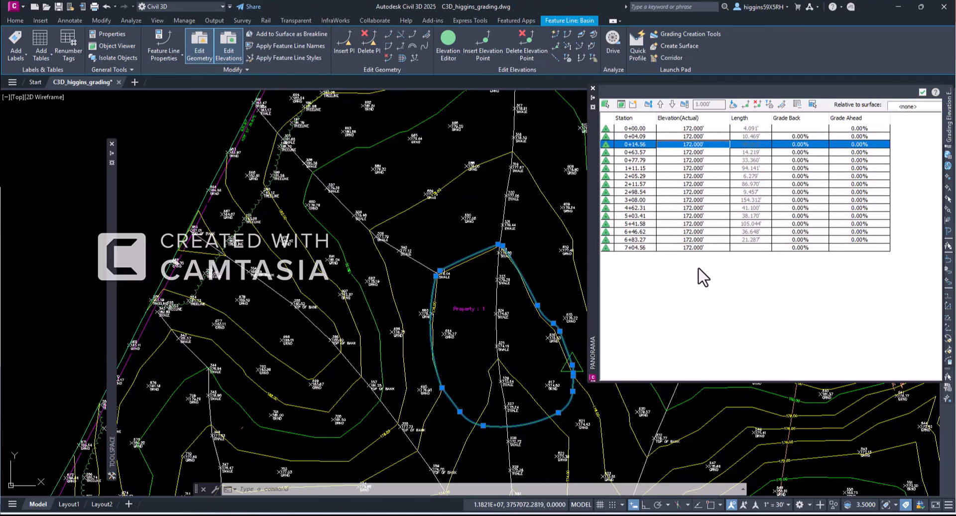
pyautogui.click(592, 97)
pyautogui.press('Escape')
pyautogui.press('Escape')
pyautogui.press('Escape')
pyautogui.scroll(-5, 546, 167)
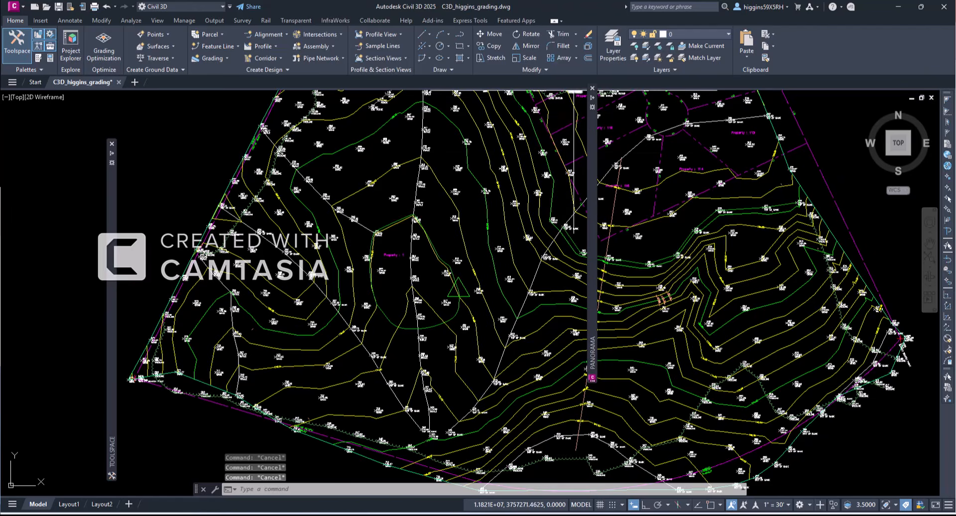
pyautogui.click(592, 88)
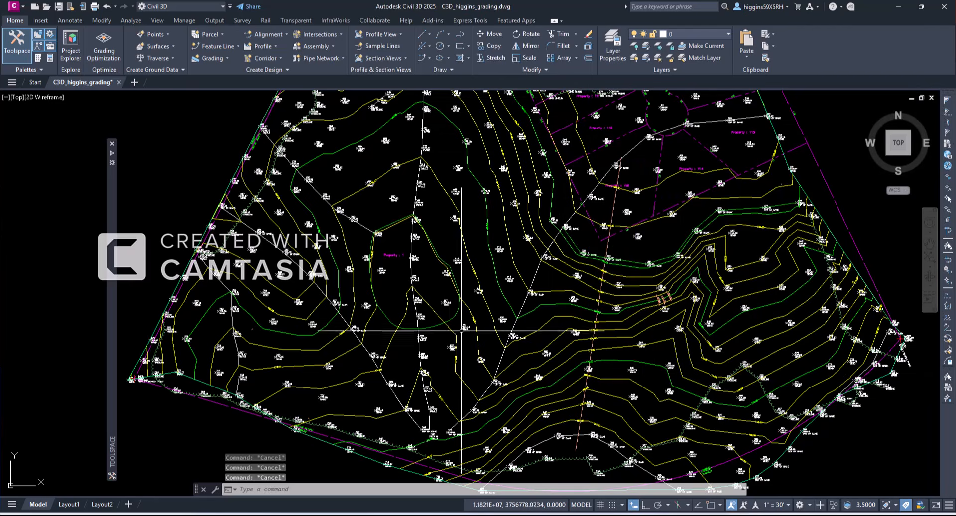
# Step: Examine the Basin feature line against the surrounding ground and swale spot elevations near its southern end
pyautogui.moveTo(463, 330); pyautogui.dragTo(513, 355, button='middle')
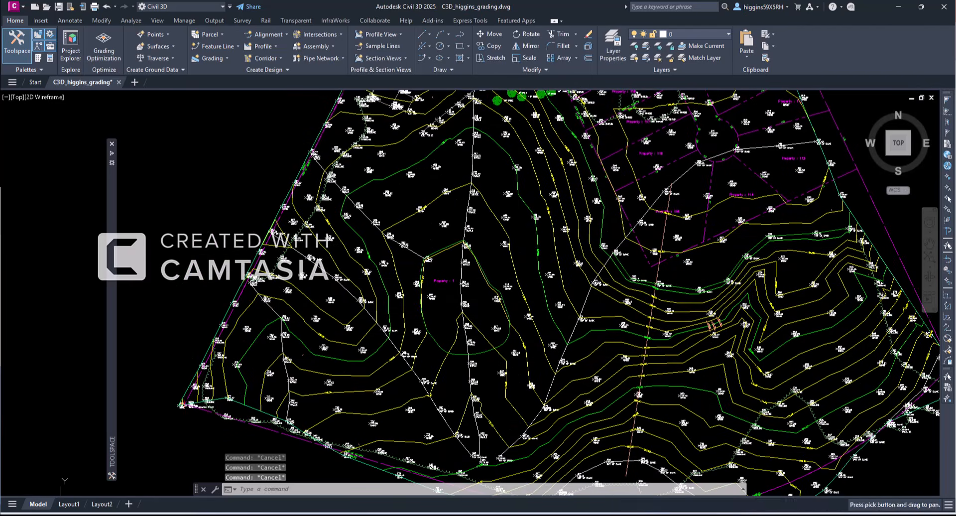
pyautogui.click(491, 283)
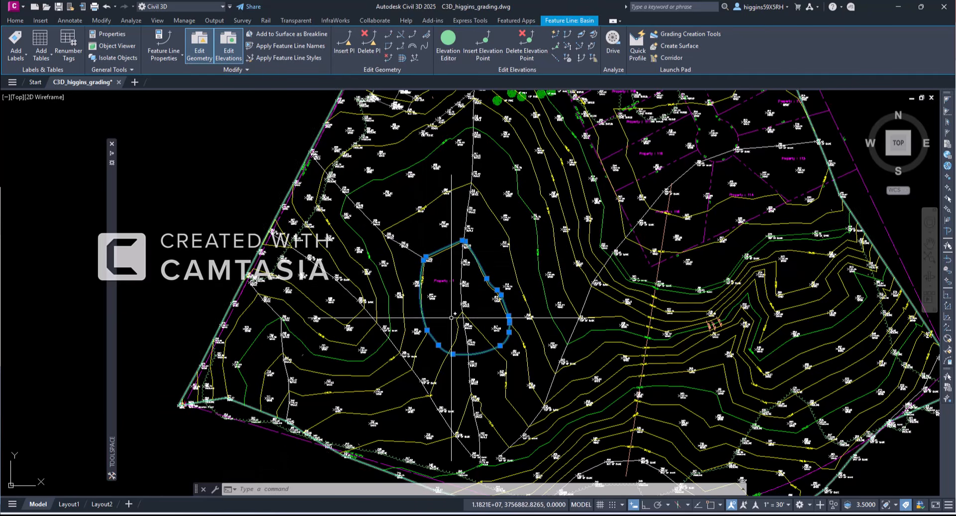
pyautogui.scroll(5, 469, 354)
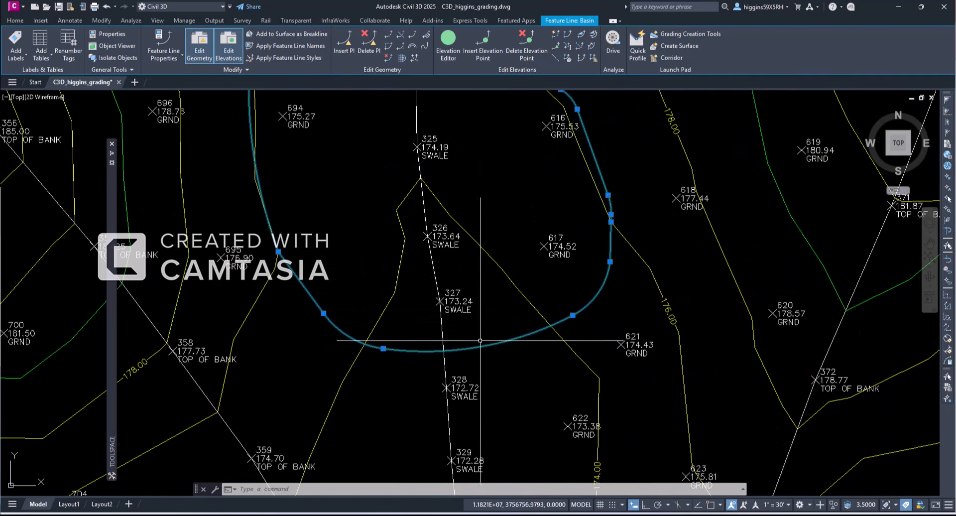
pyautogui.scroll(-3, 480, 348)
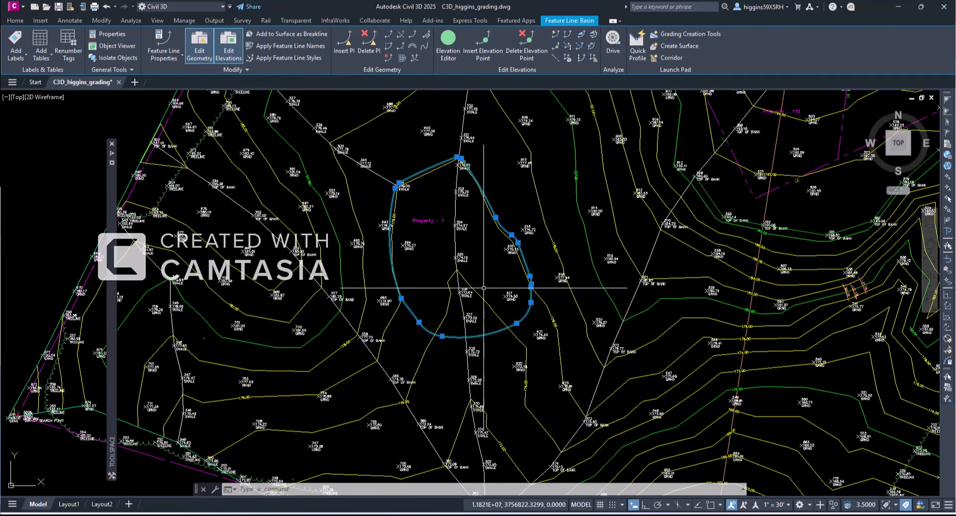
pyautogui.press('Escape')
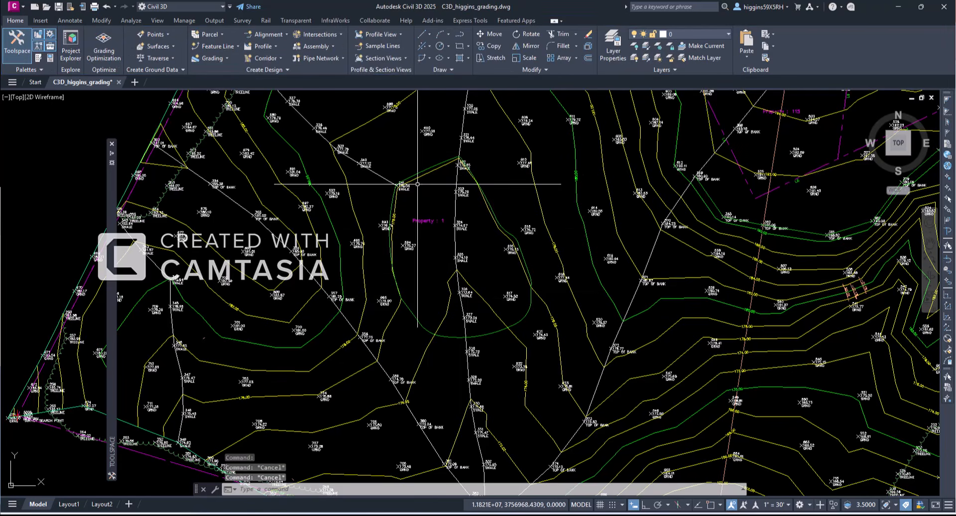
# Step: Create a grading group named Basin in the Grading site, with automatic creation of a TIN surface that uses the group name
pyautogui.click(224, 57)
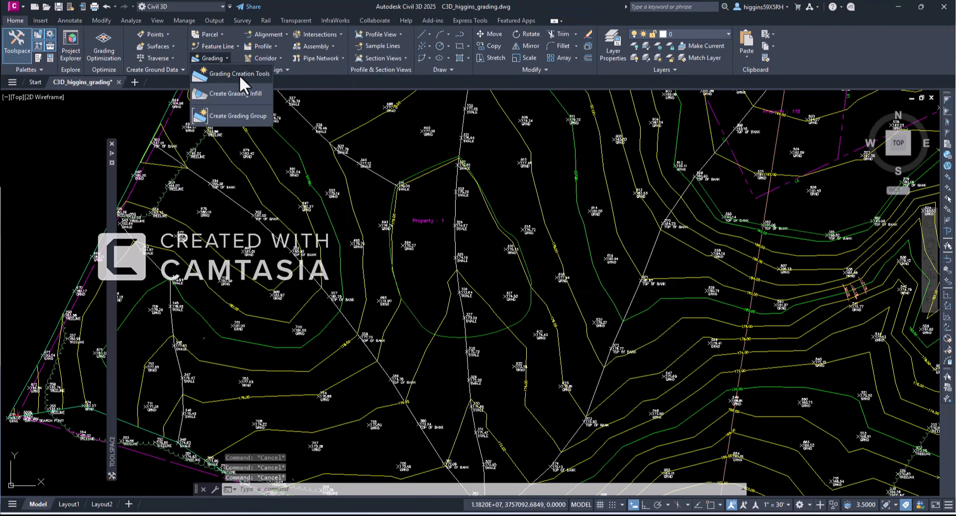
pyautogui.click(230, 75)
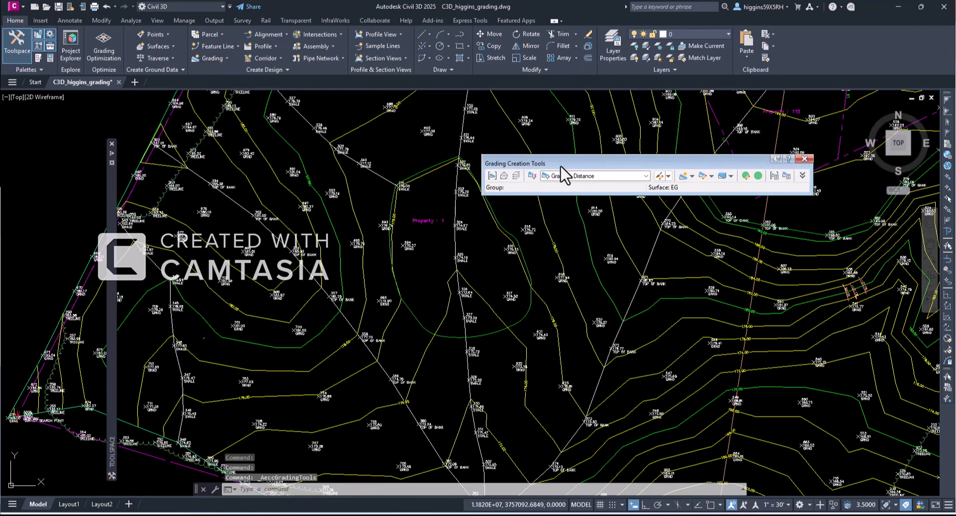
pyautogui.moveTo(561, 166); pyautogui.dragTo(380, 153)
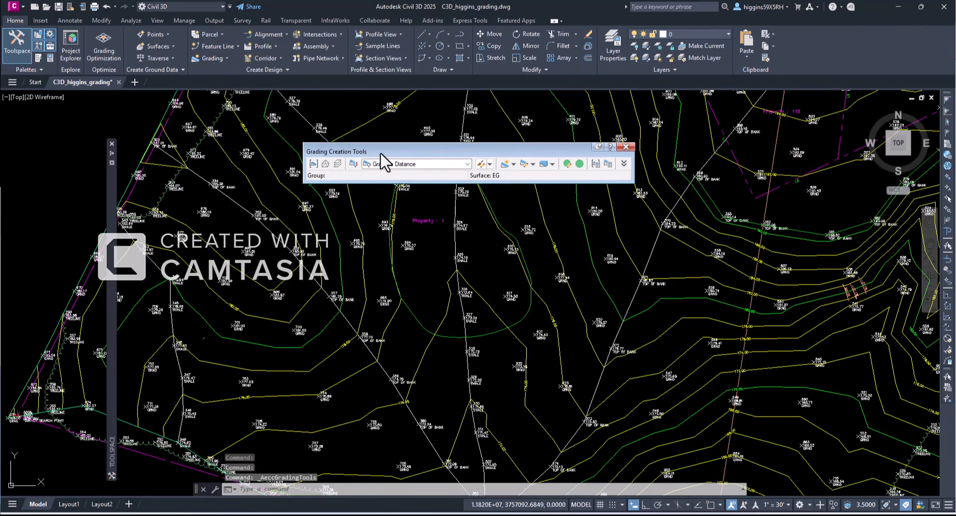
pyautogui.click(312, 164)
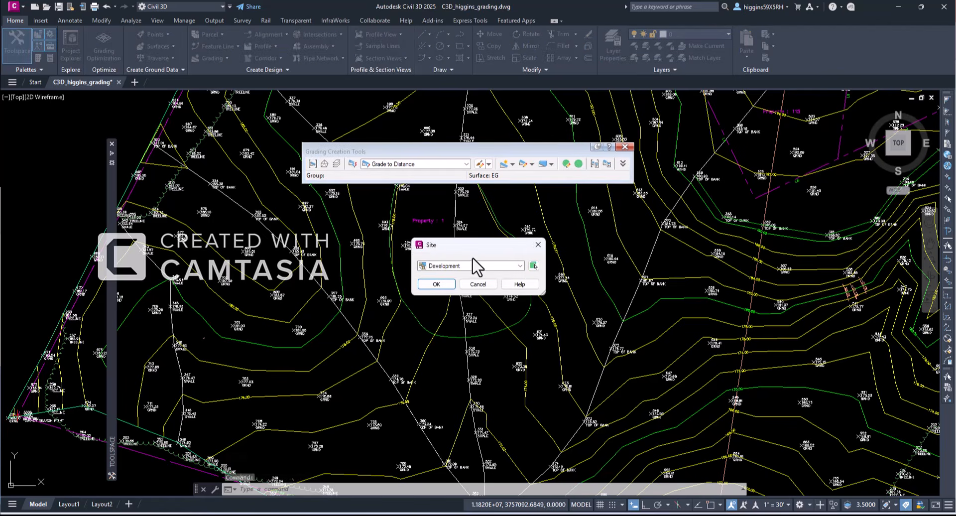
pyautogui.click(505, 266)
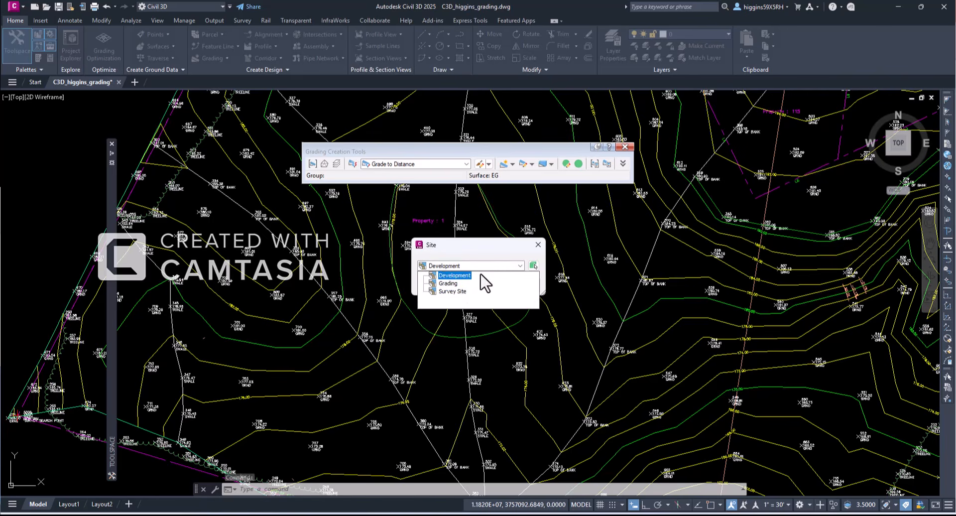
pyautogui.click(450, 283)
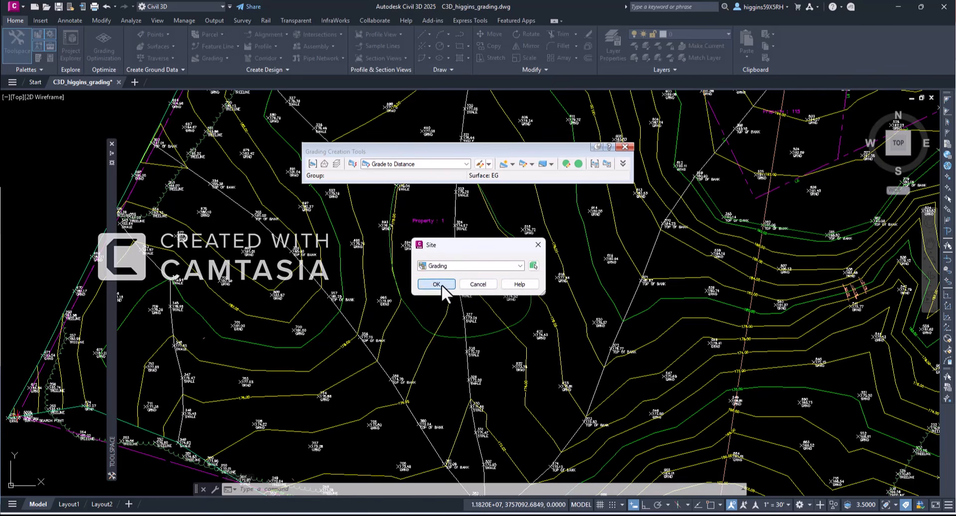
pyautogui.click(436, 284)
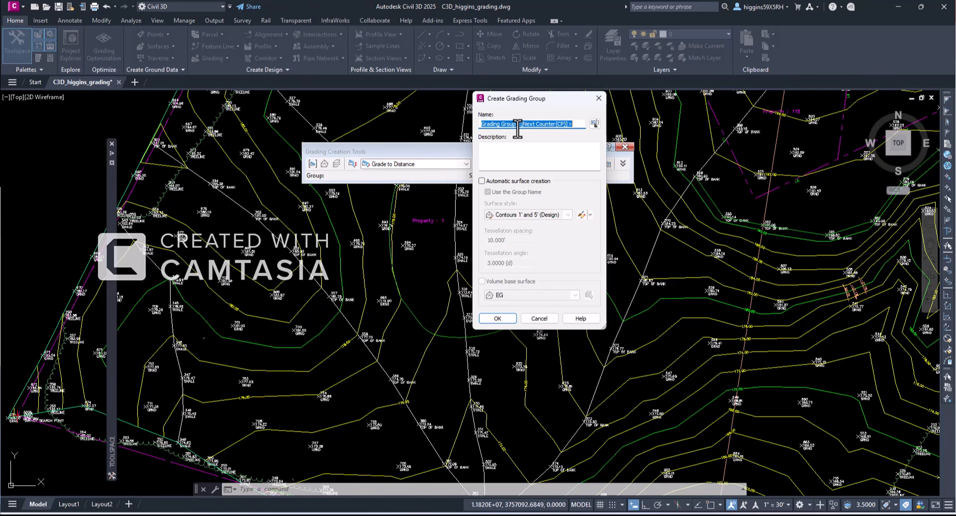
pyautogui.write('Basin')
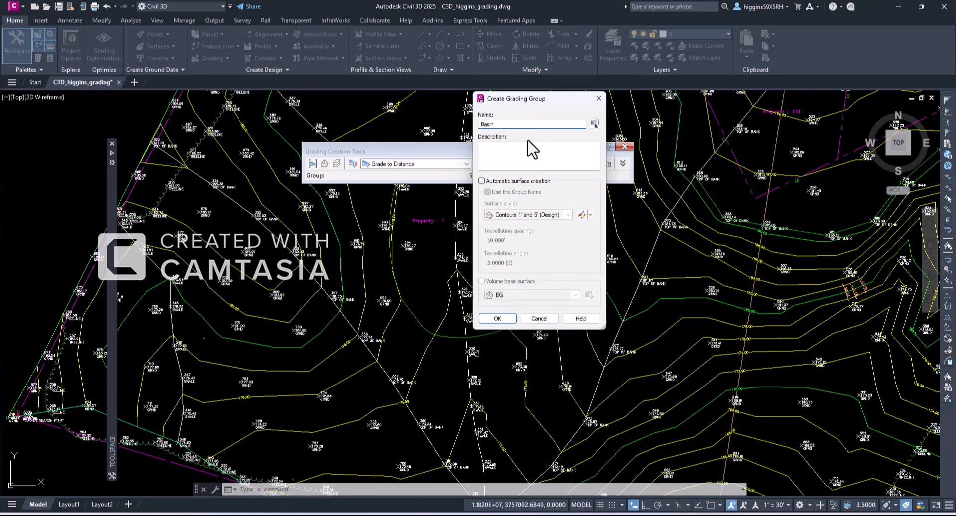
pyautogui.click(481, 181)
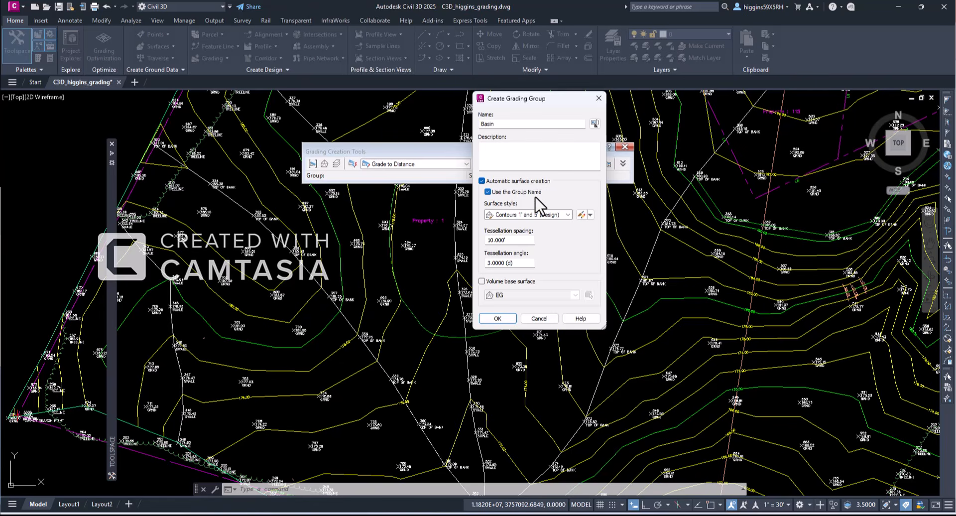
pyautogui.click(498, 319)
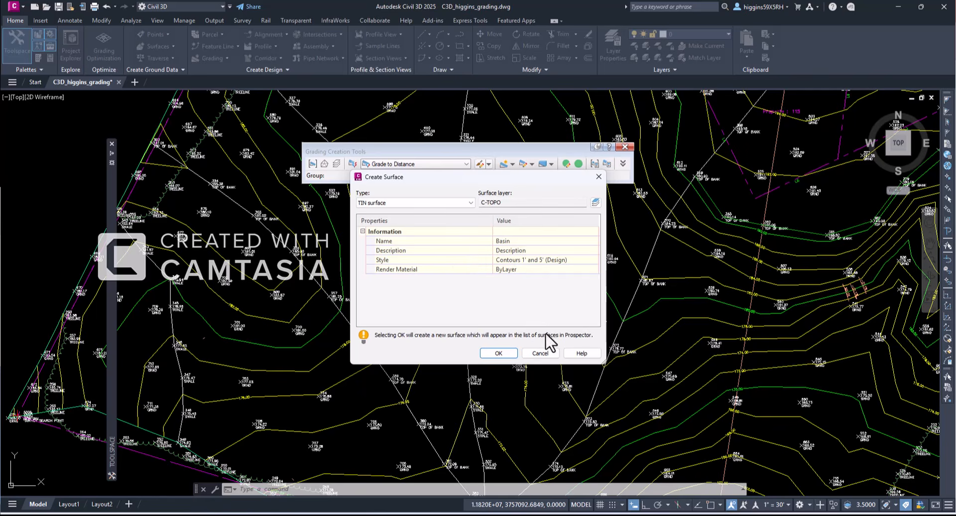
pyautogui.click(503, 354)
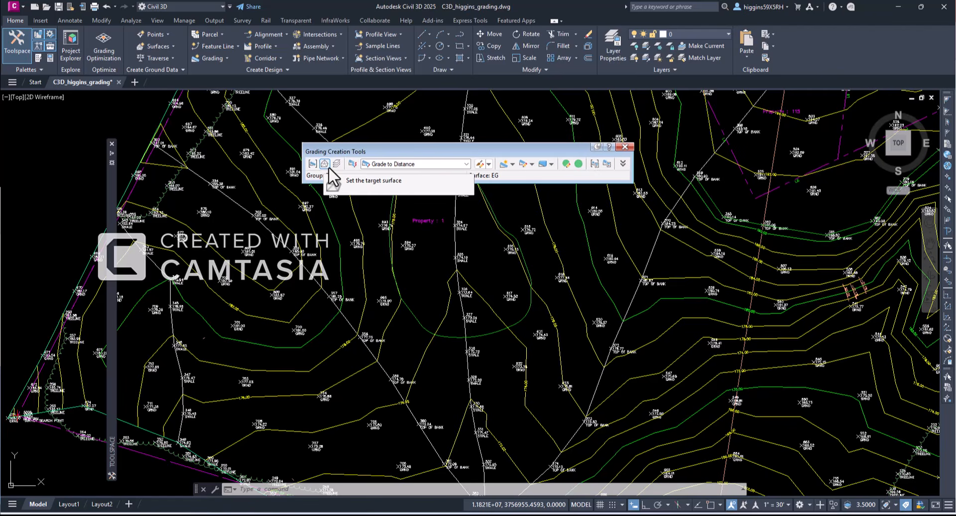
# Step: Set EG as the target surface for the Basin grading group
pyautogui.click(325, 164)
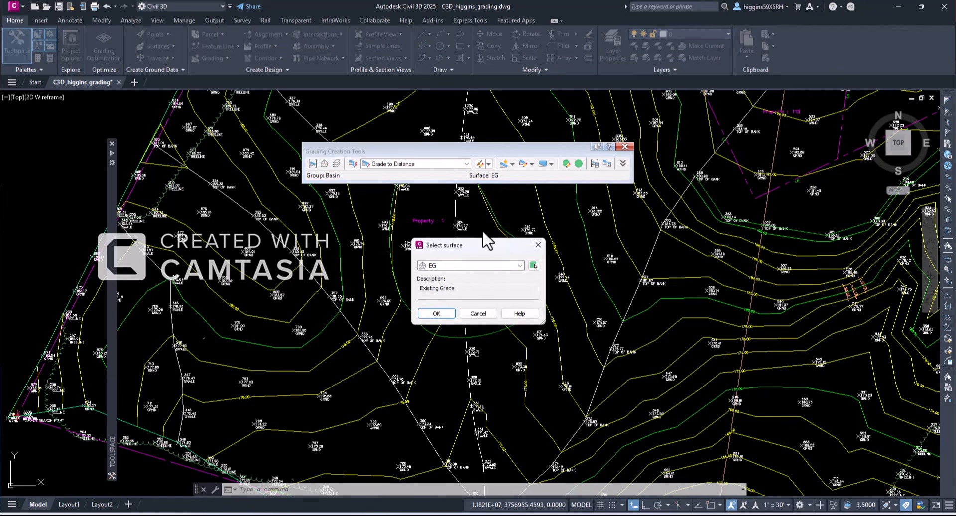
pyautogui.click(460, 274)
pyautogui.click(440, 275)
pyautogui.click(436, 313)
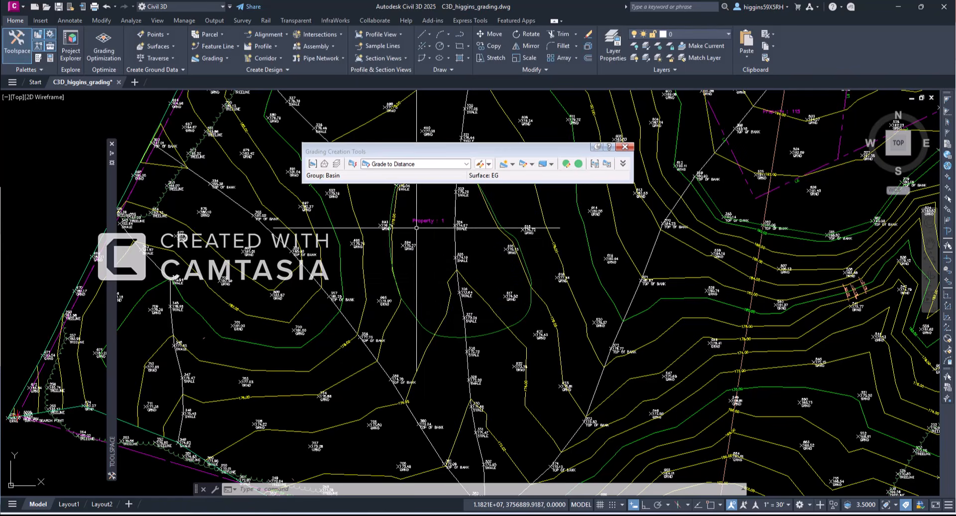
# Step: Accept the default grading layer and choose Grade to Relative Elevation as the grading criteria for the Basin group
pyautogui.click(336, 163)
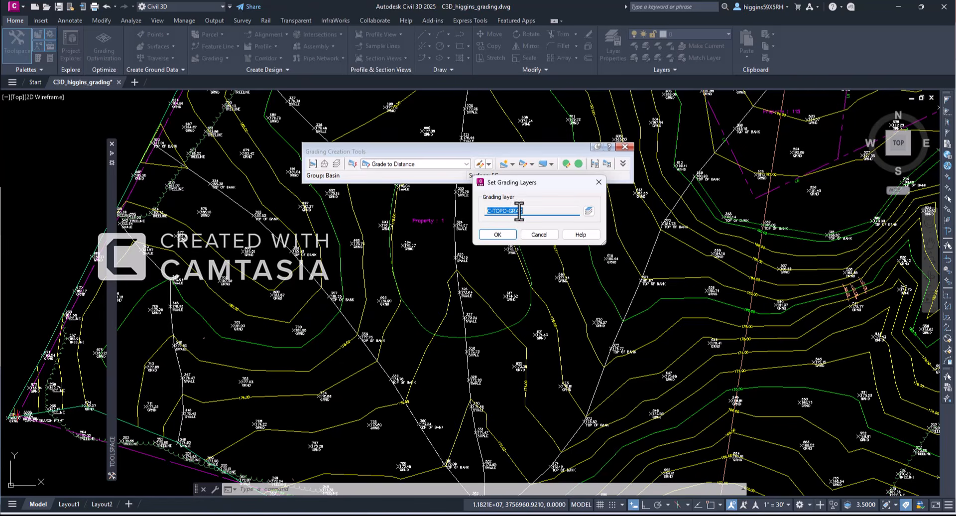
pyautogui.click(498, 234)
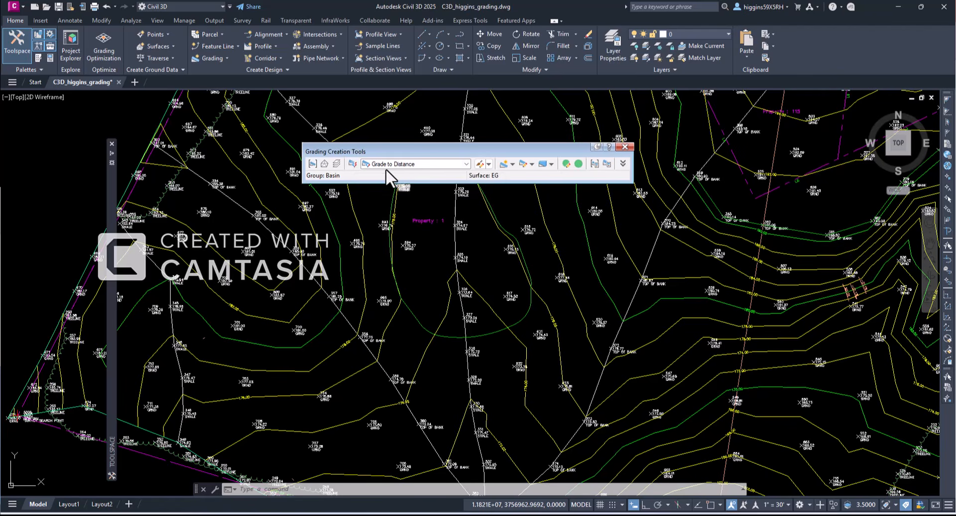
pyautogui.click(466, 164)
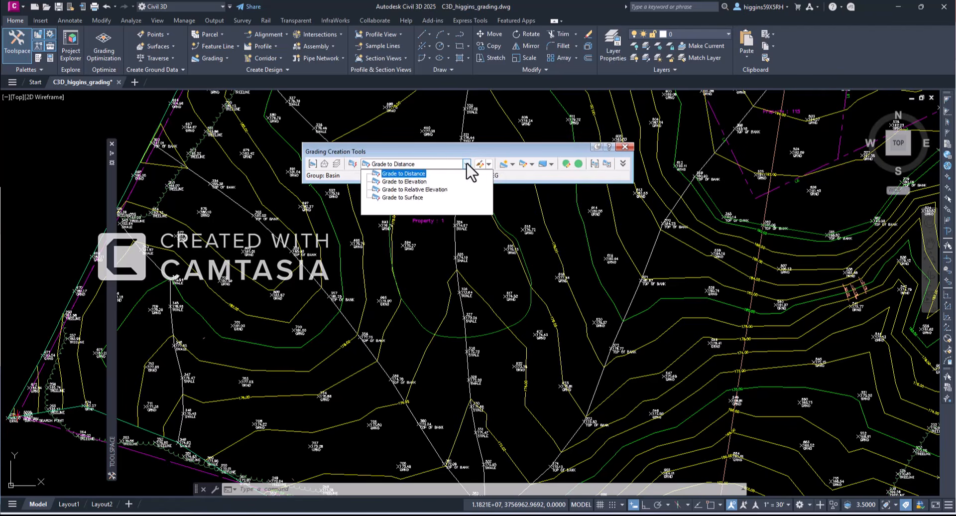
pyautogui.click(466, 164)
pyautogui.click(466, 163)
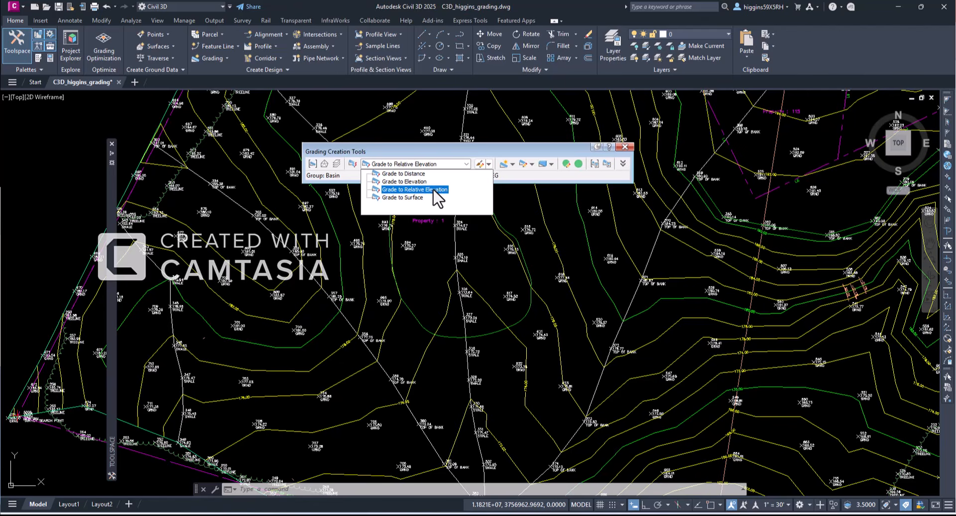
pyautogui.click(433, 190)
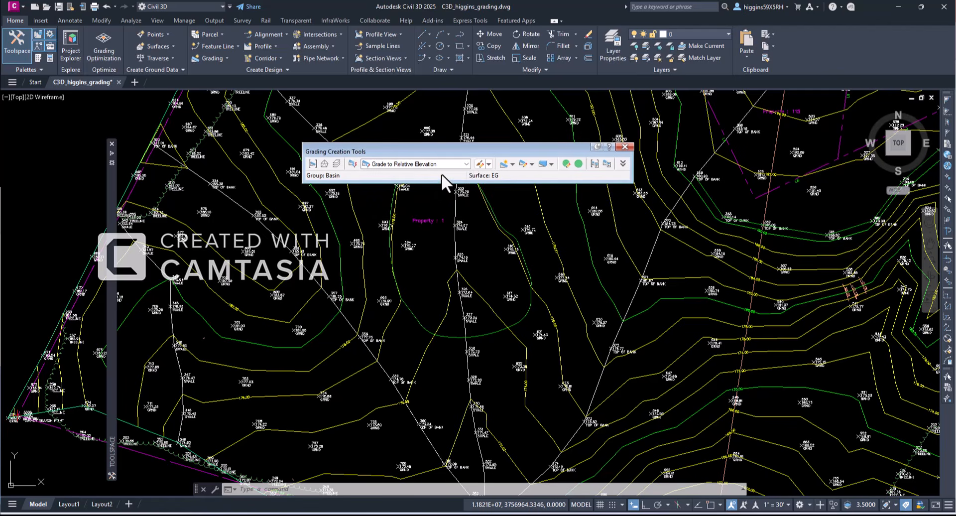
pyautogui.click(489, 165)
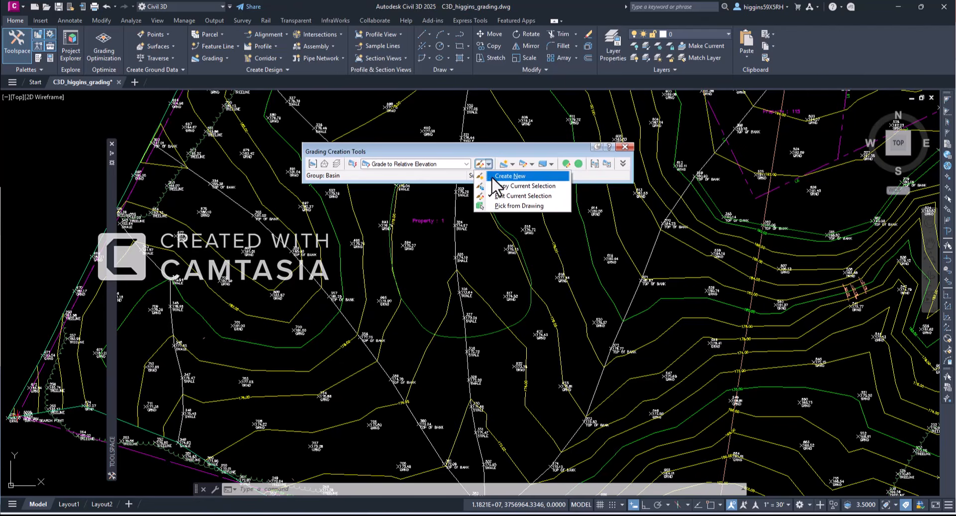
pyautogui.click(497, 152)
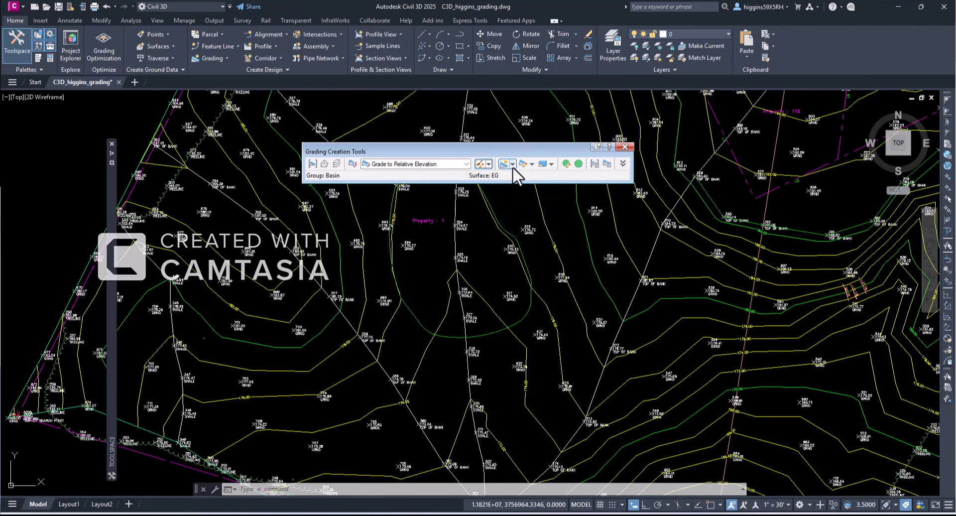
pyautogui.click(512, 165)
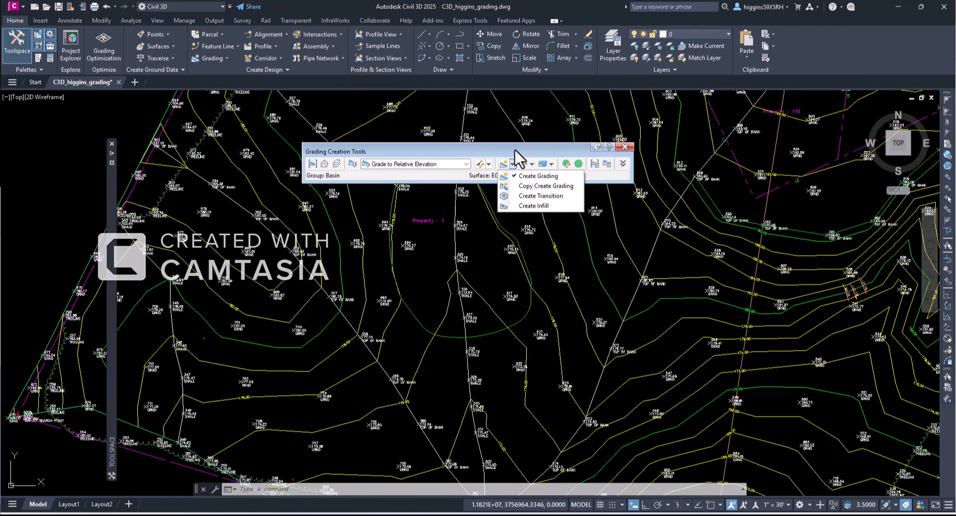
pyautogui.click(515, 149)
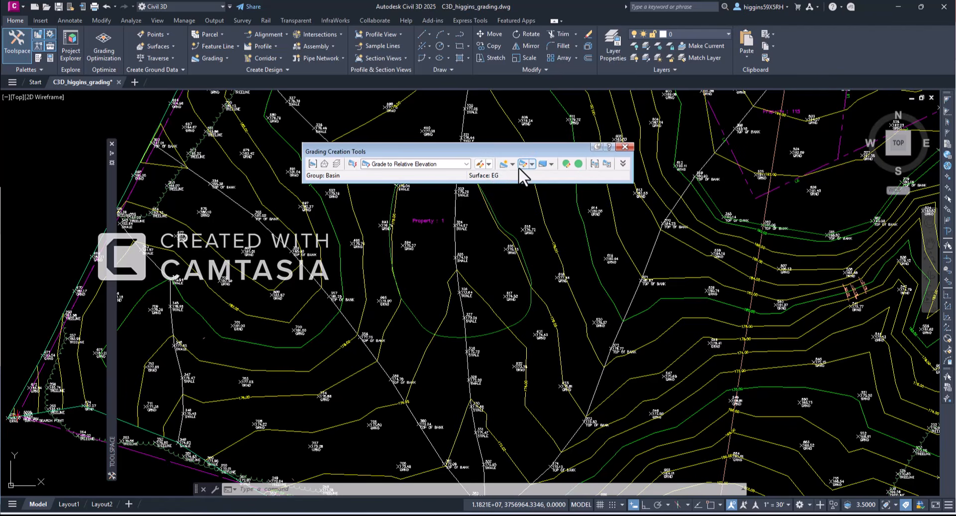
pyautogui.click(512, 164)
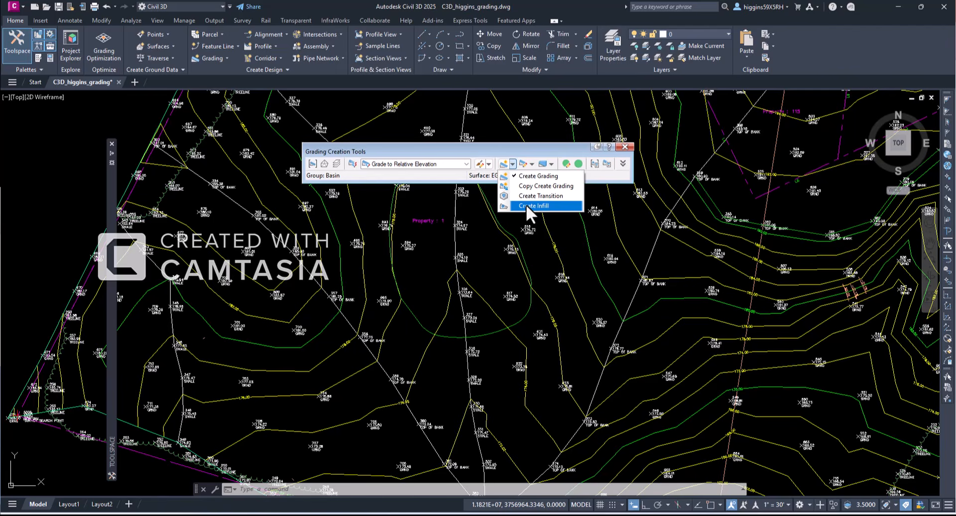
pyautogui.click(512, 150)
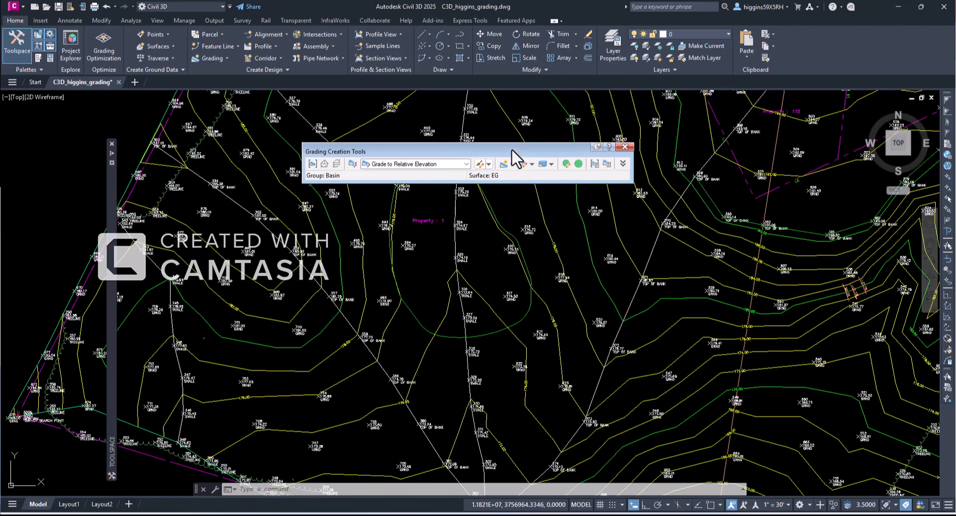
# Step: Grade the inside of the Basin feature line along its entire length to a relative elevation of -3 ft at a 3:1 slope
pyautogui.click(503, 164)
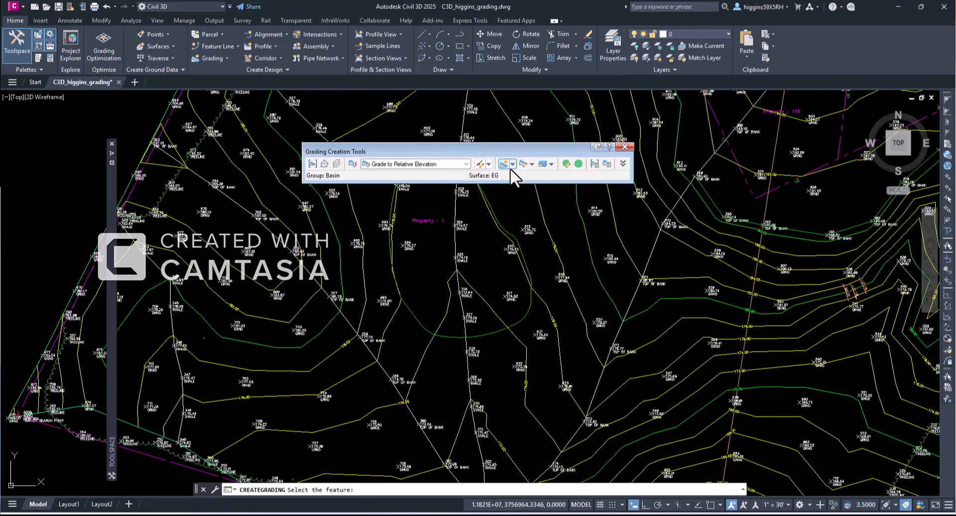
pyautogui.click(495, 330)
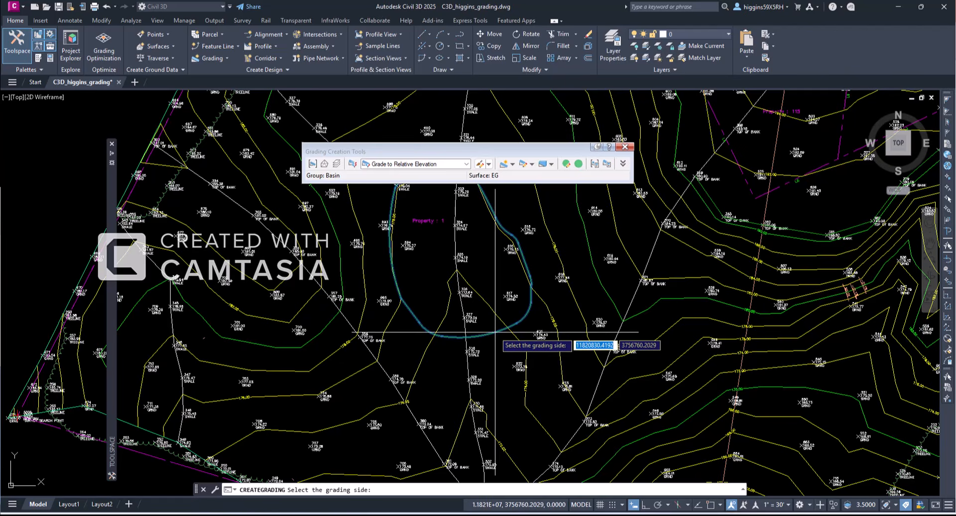
pyautogui.click(486, 282)
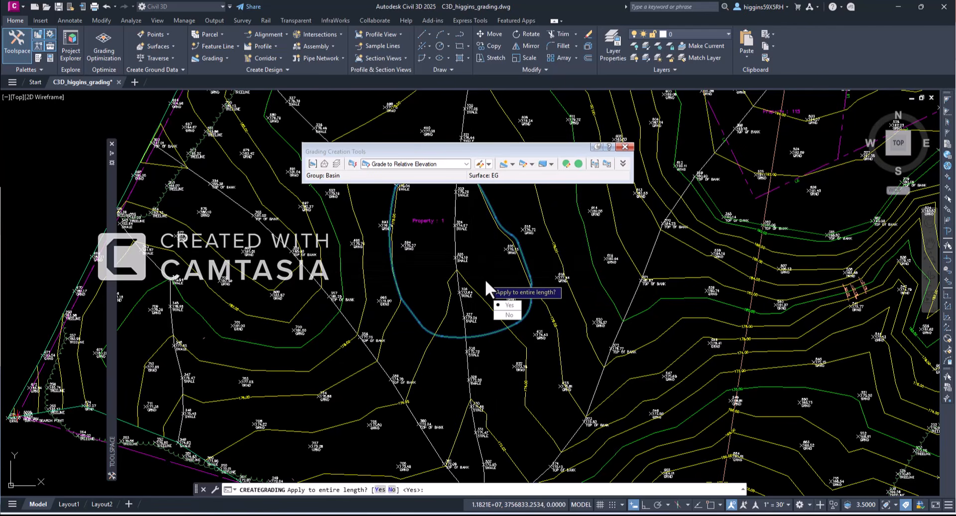
pyautogui.click(509, 306)
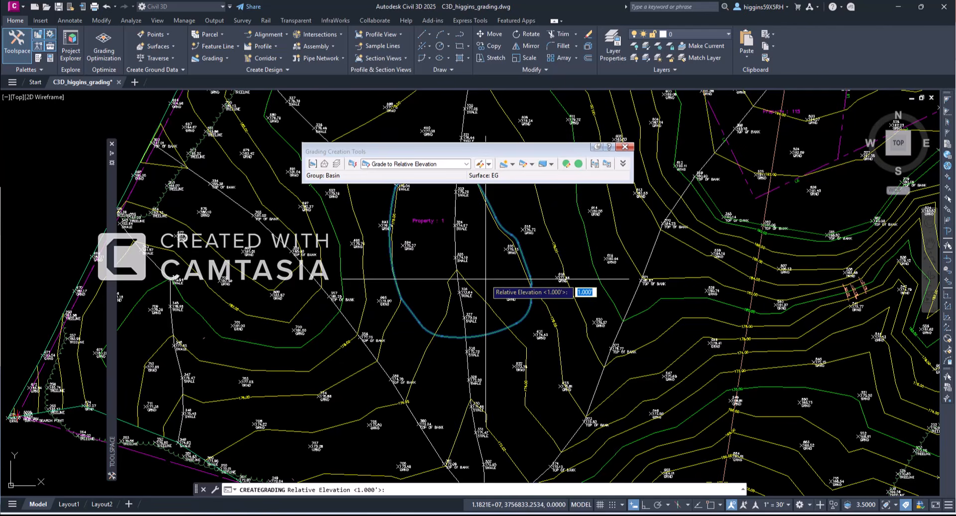
pyautogui.write('-3')
pyautogui.press('Return')
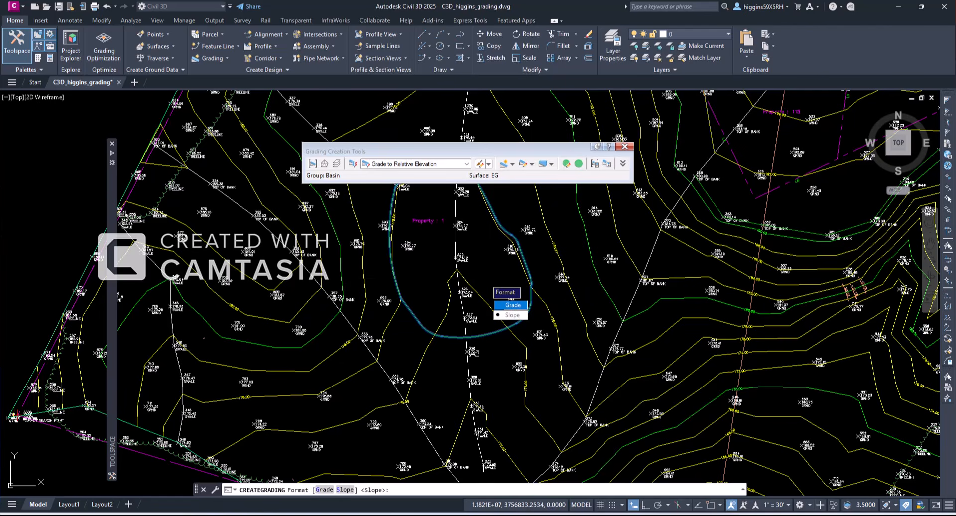
pyautogui.click(520, 314)
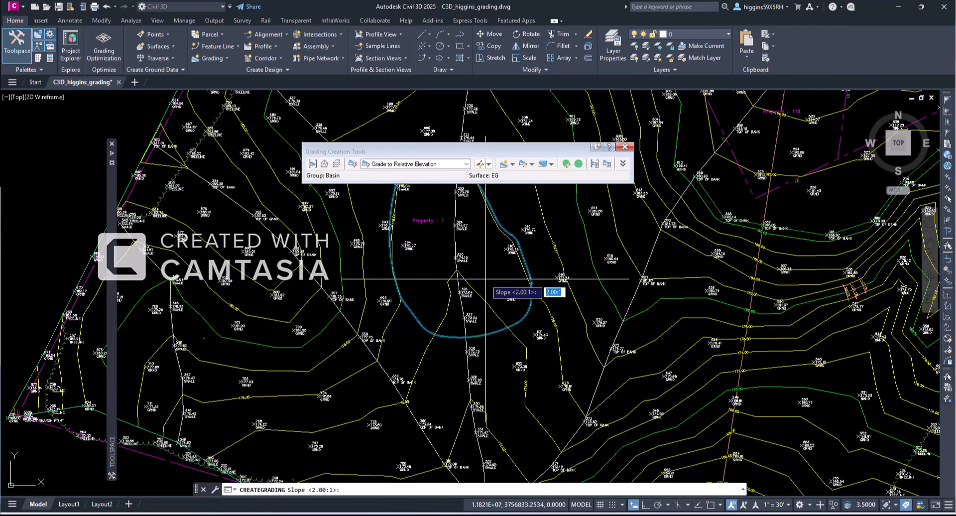
pyautogui.write('3')
pyautogui.press('Return')
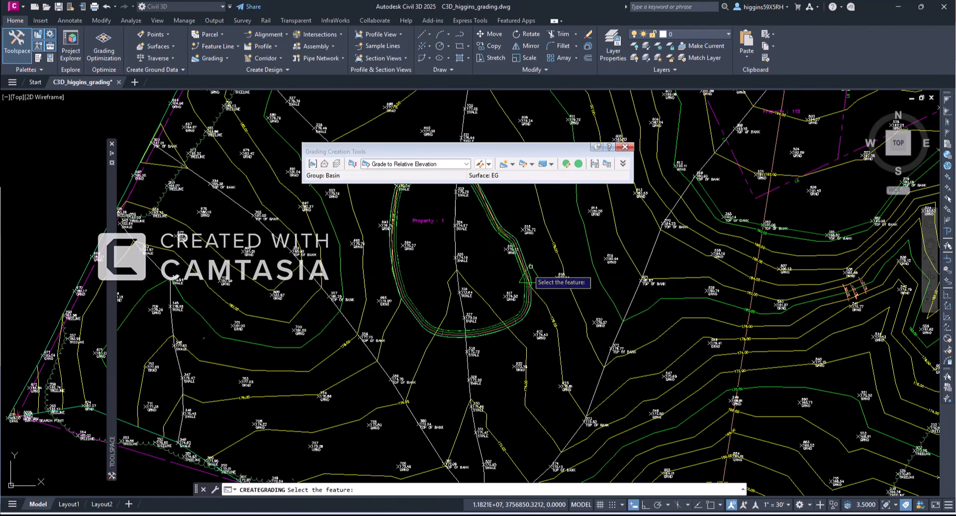
pyautogui.scroll(6, 524, 326)
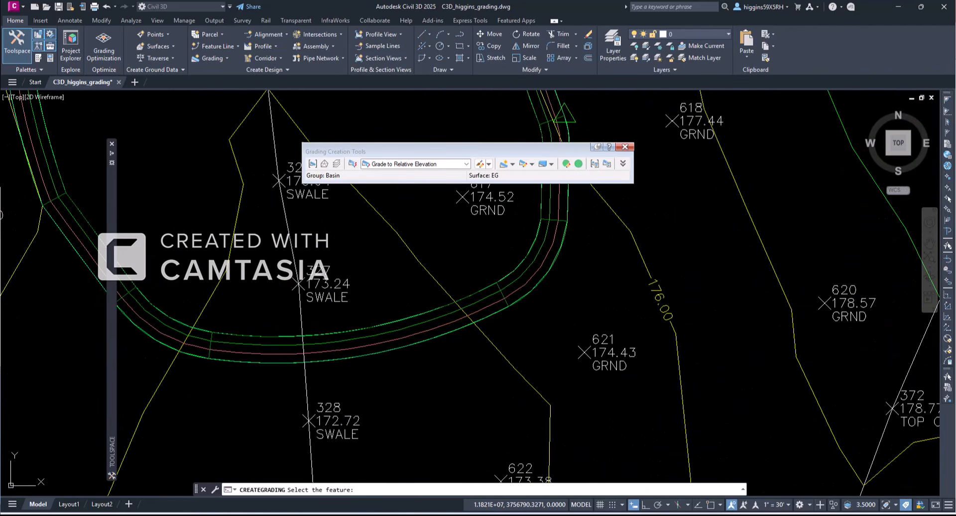
pyautogui.press('Escape')
# Step: Create a grading infill in the open area enclosed by the basin's inner slope
pyautogui.moveTo(506, 160); pyautogui.dragTo(780, 219)
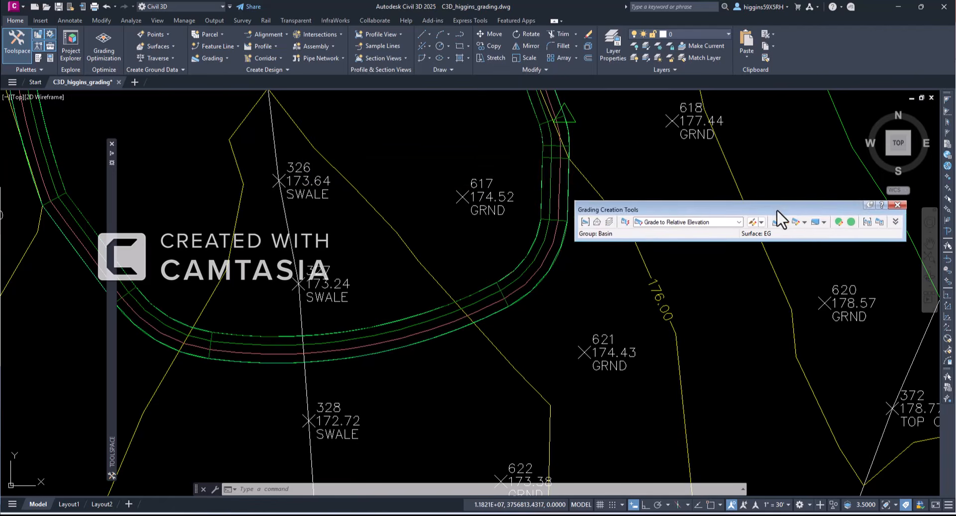
pyautogui.scroll(-8, 502, 243)
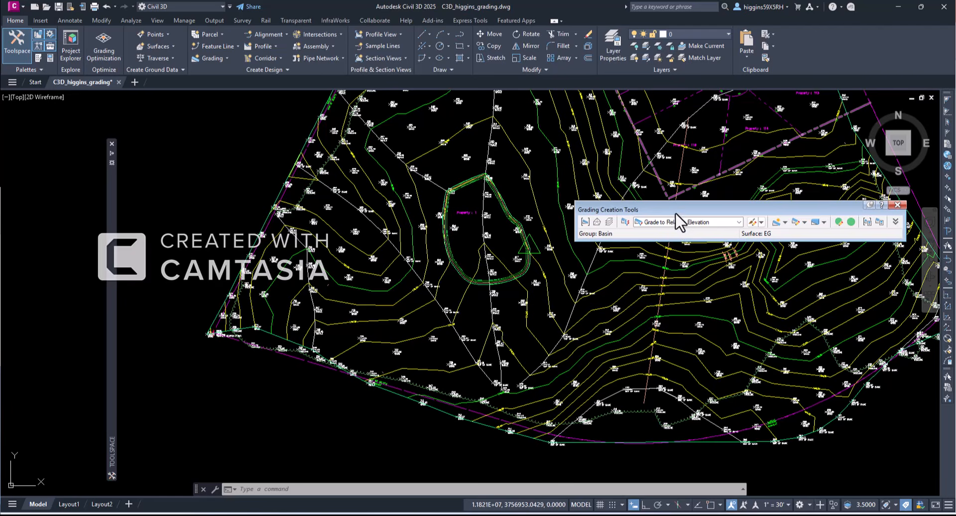
pyautogui.moveTo(676, 213); pyautogui.dragTo(655, 192)
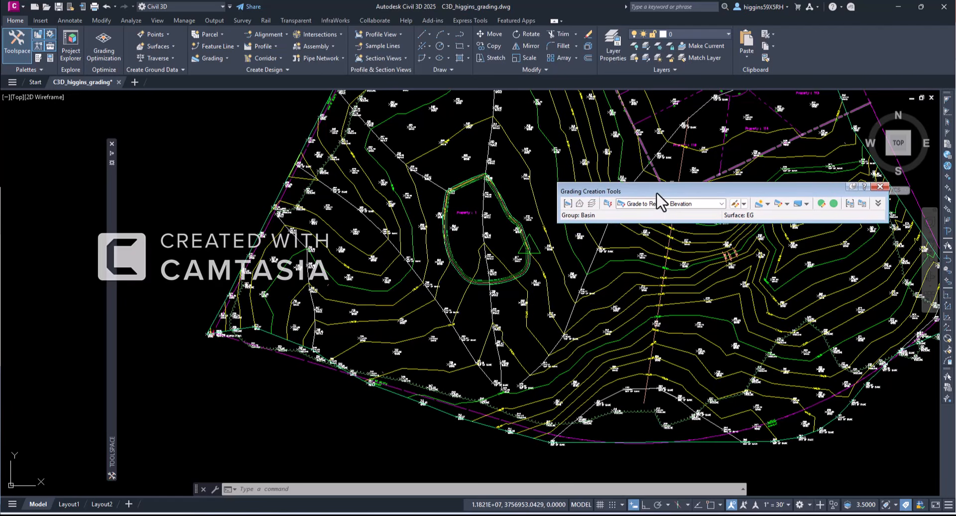
pyautogui.click(764, 201)
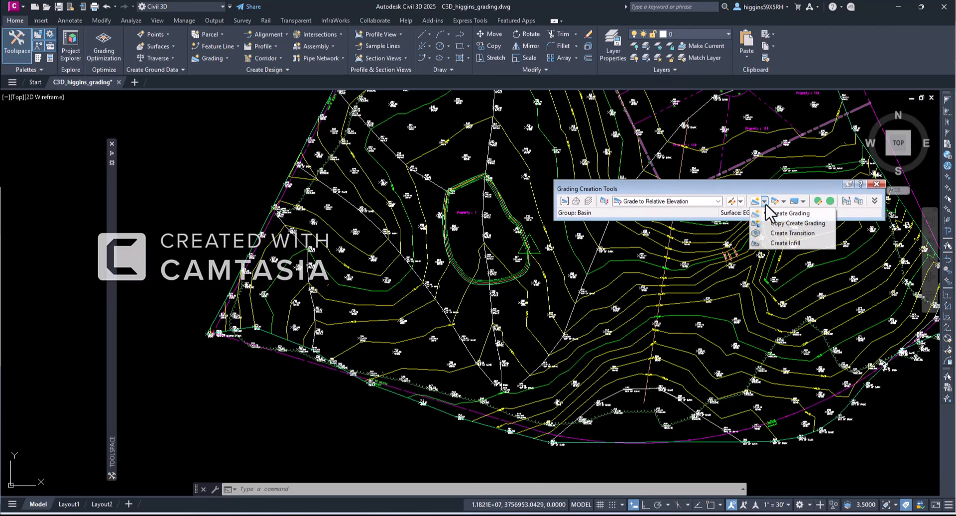
pyautogui.click(779, 243)
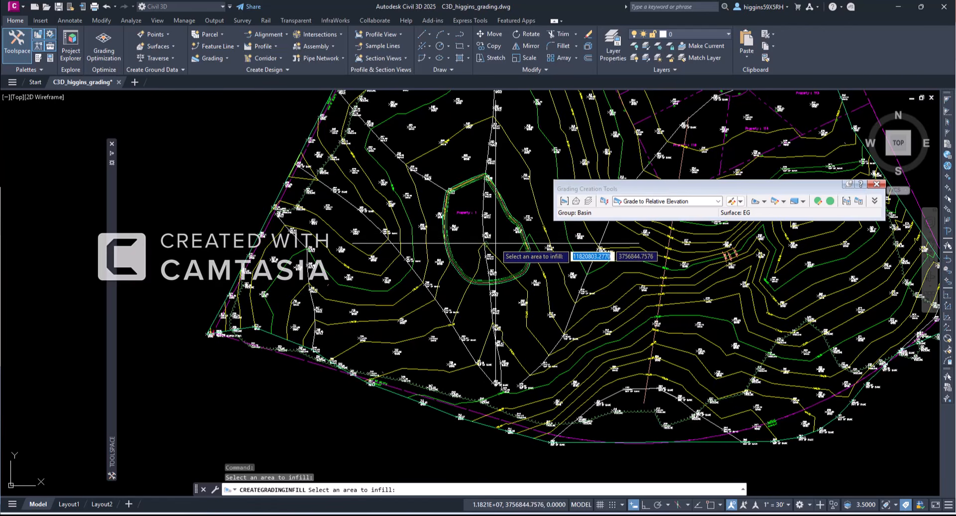
pyautogui.scroll(5, 478, 233)
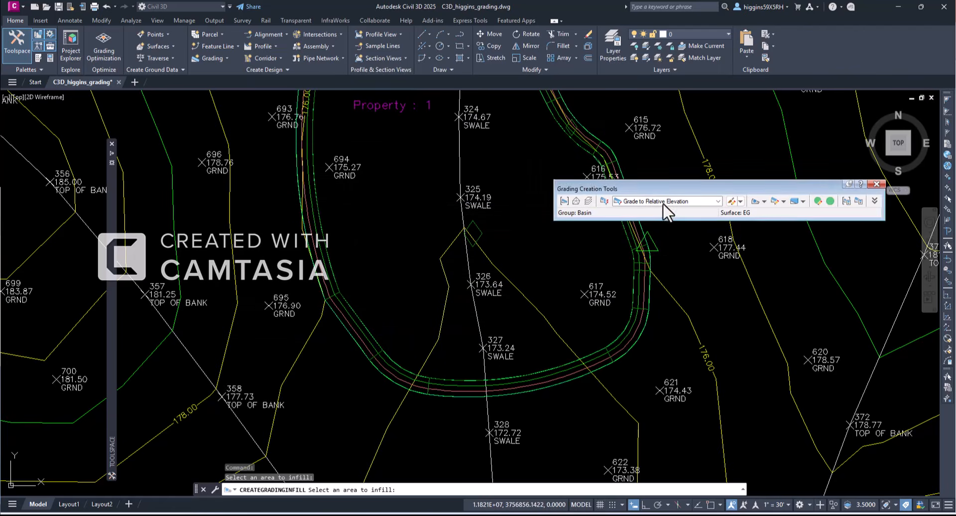
# Step: Start a Grade to Surface grading on the outside of the Basin feature line, applied to its entire length
pyautogui.scroll(2, 716, 200)
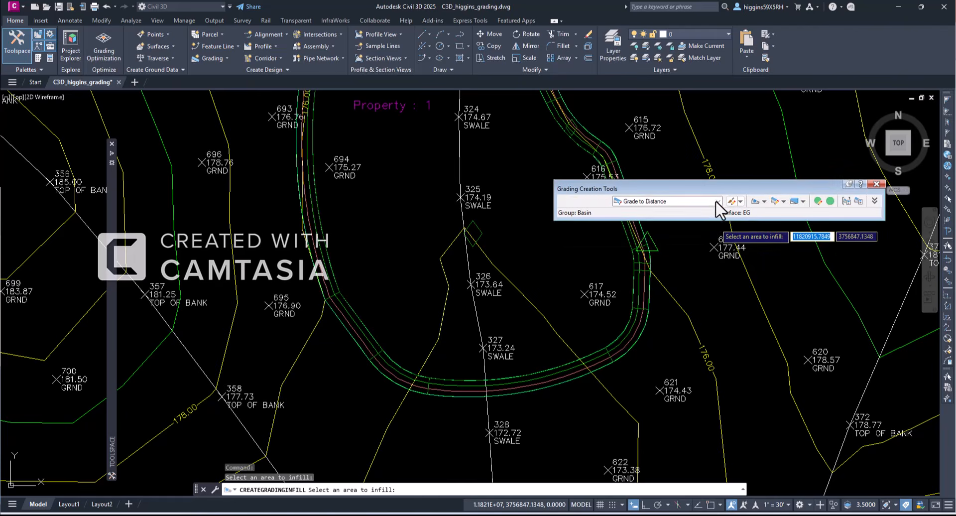
pyautogui.scroll(-3, 716, 202)
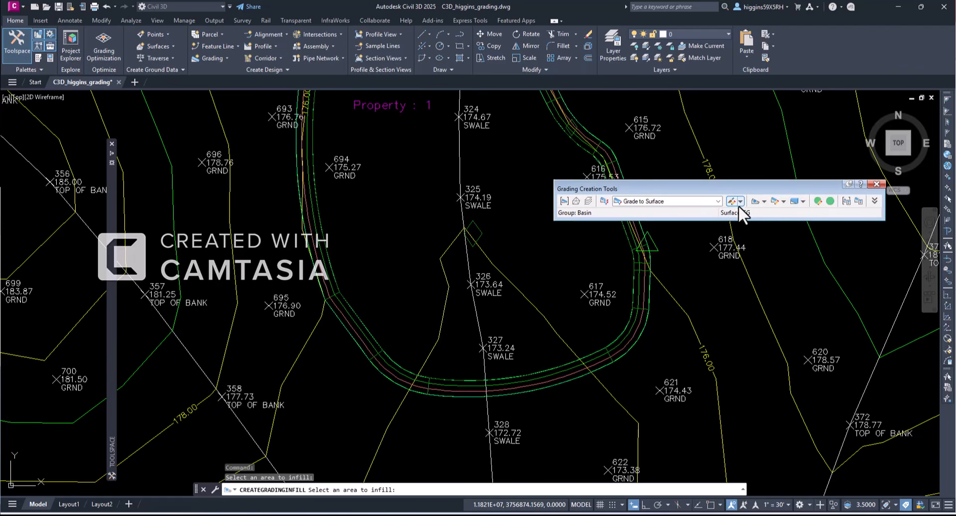
pyautogui.click(763, 202)
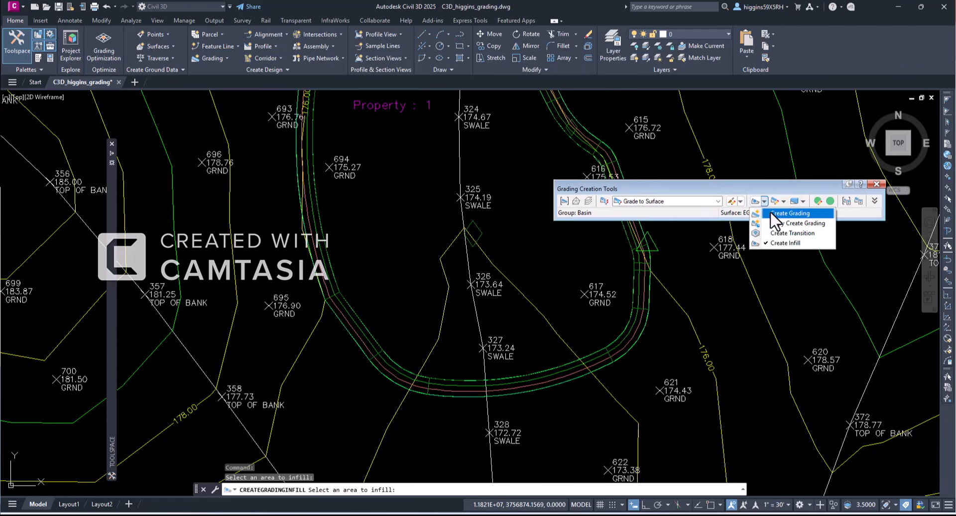
pyautogui.click(770, 213)
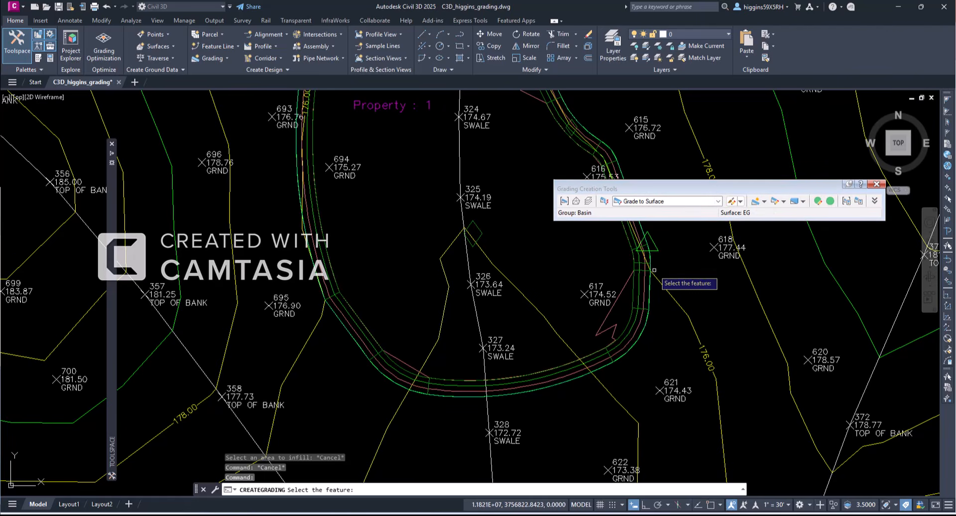
pyautogui.scroll(5, 655, 266)
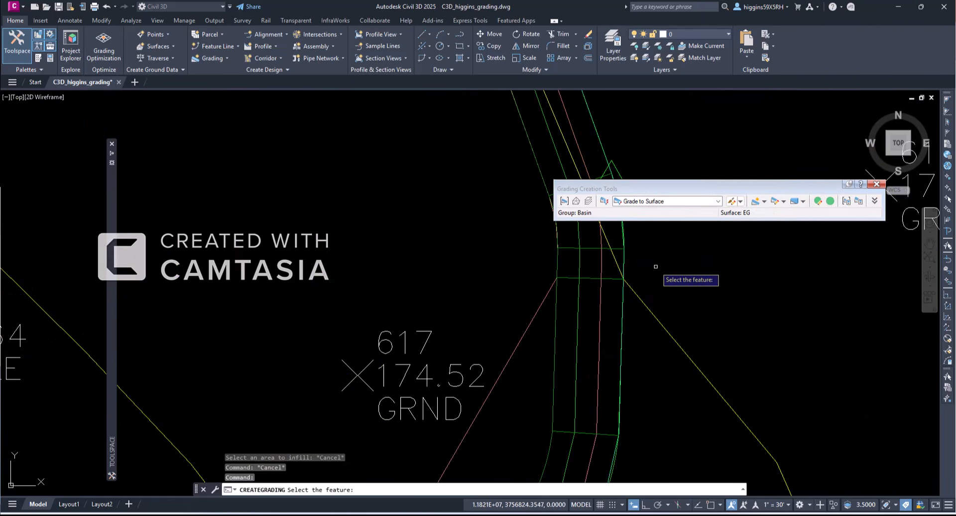
pyautogui.click(623, 271)
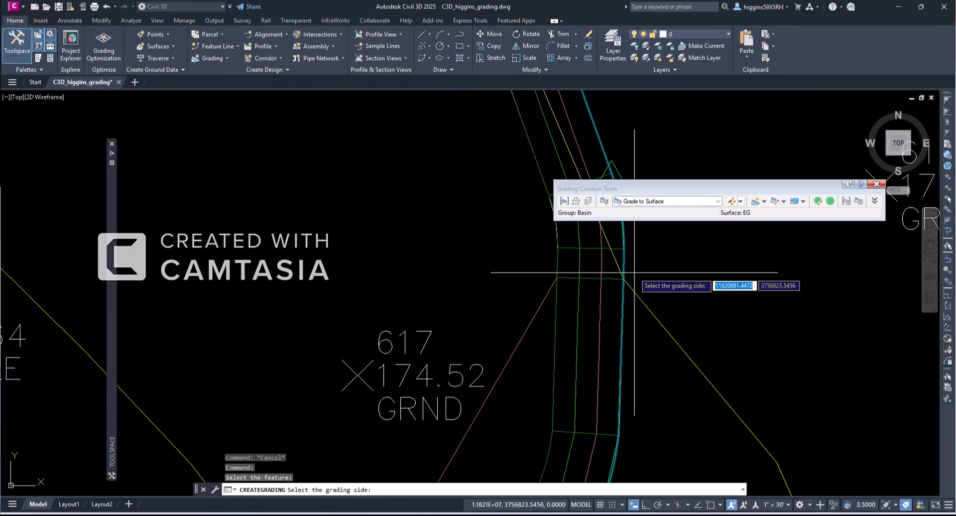
pyautogui.scroll(-4, 634, 272)
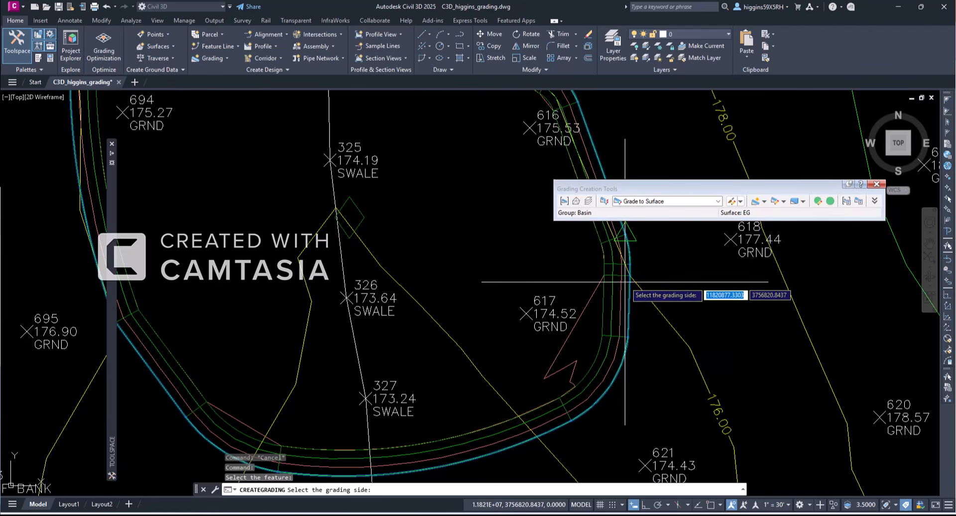
pyautogui.click(666, 274)
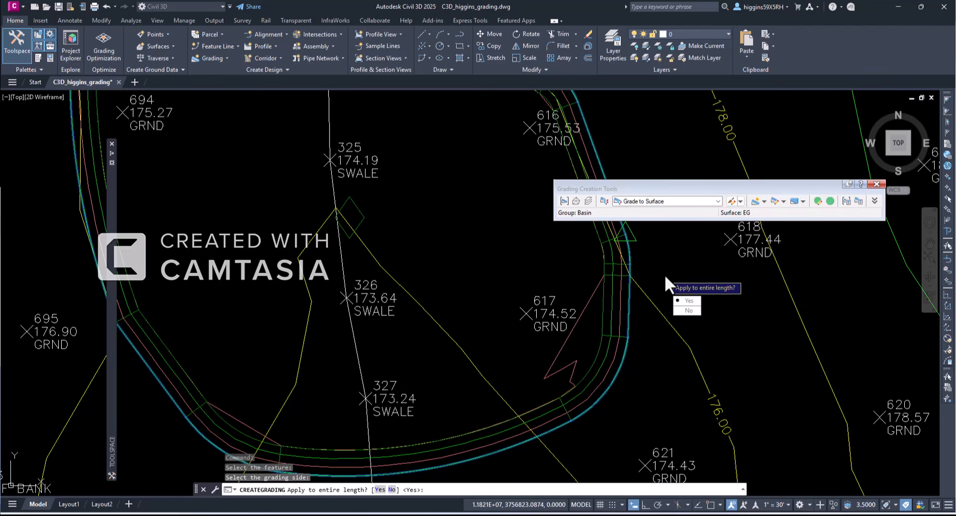
pyautogui.click(686, 299)
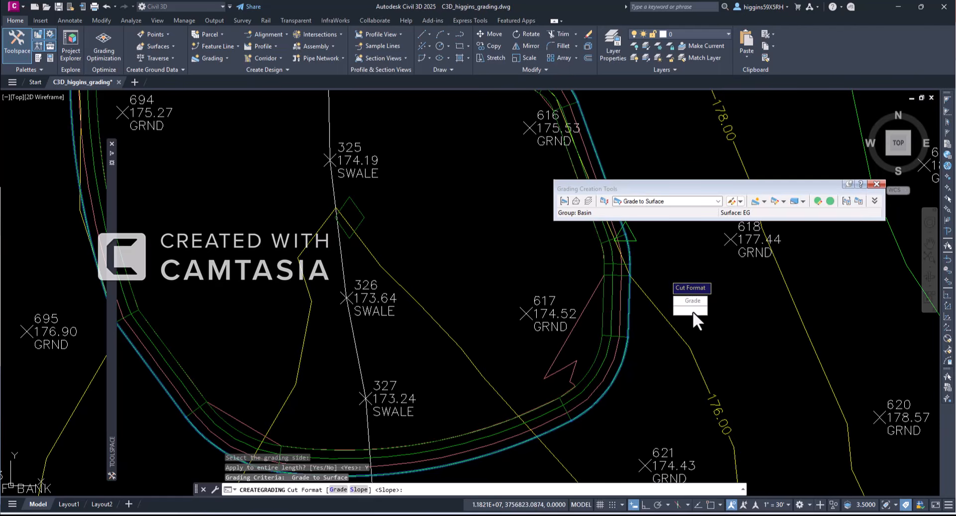
# Step: Daylight the basin's outer grading to EG using the slope format, with a 3:1 cut slope and a 5:1 fill slope
pyautogui.click(691, 310)
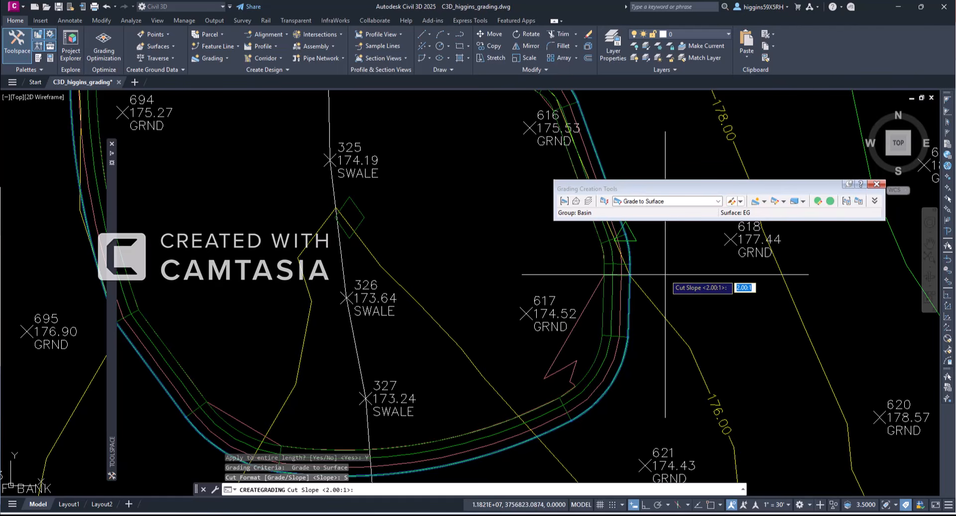
pyautogui.write('3')
pyautogui.press('Return')
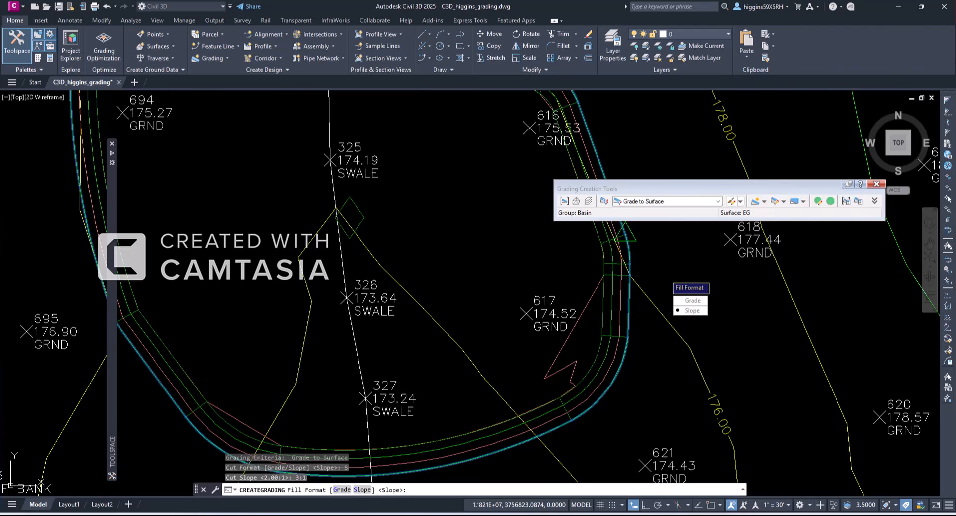
pyautogui.press('Return')
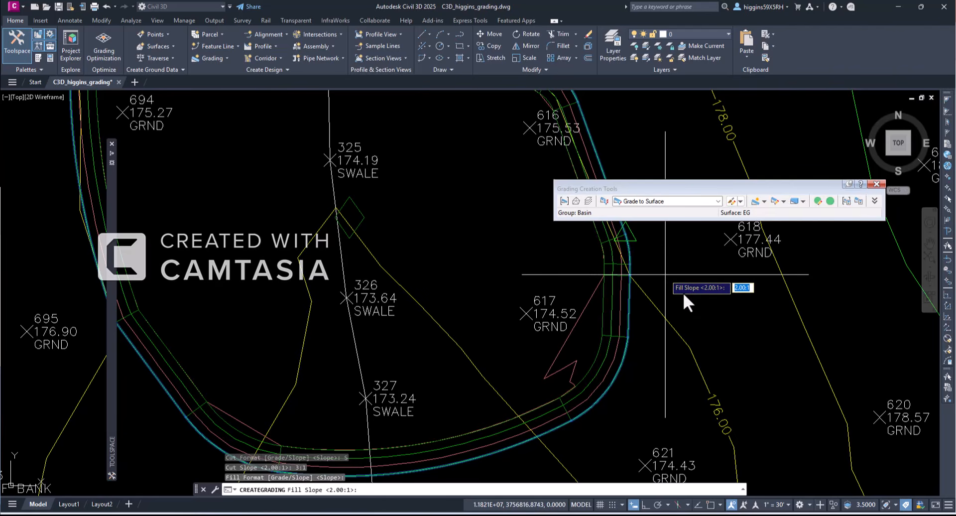
pyautogui.write('5')
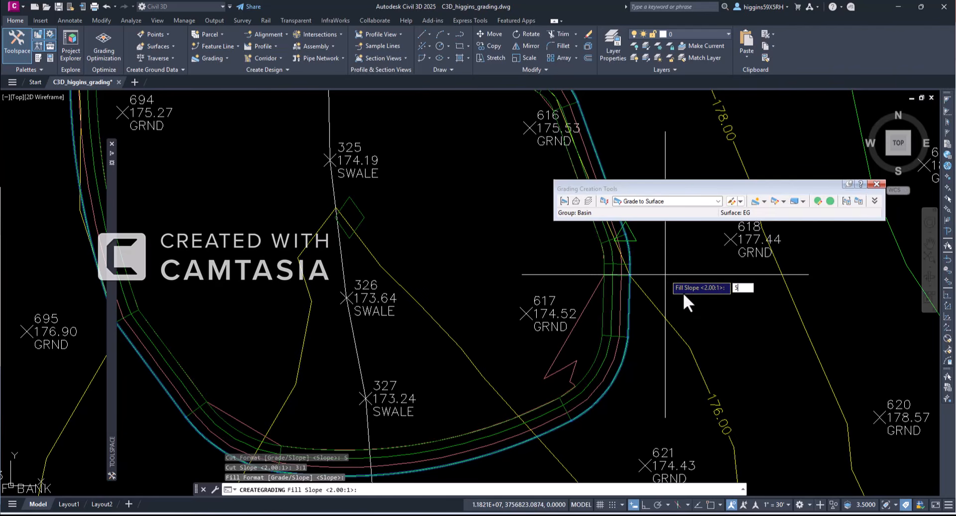
pyautogui.write(':1')
pyautogui.press('Return')
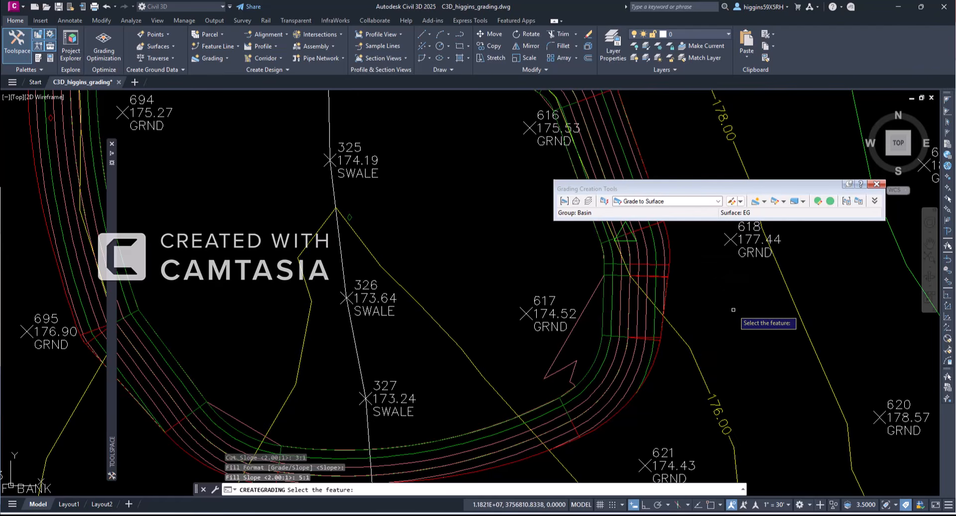
pyautogui.press('Escape')
pyautogui.scroll(-4, 730, 312)
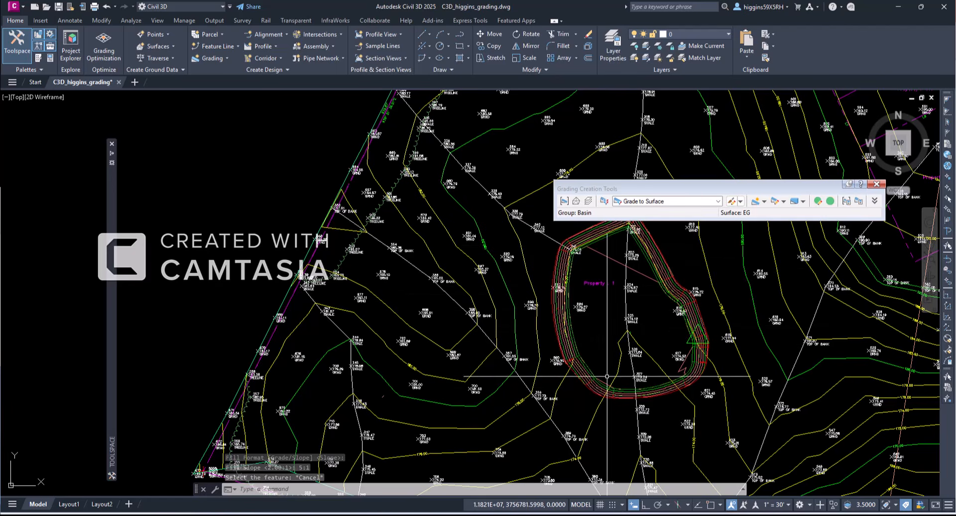
pyautogui.moveTo(687, 374); pyautogui.dragTo(482, 417, button='middle')
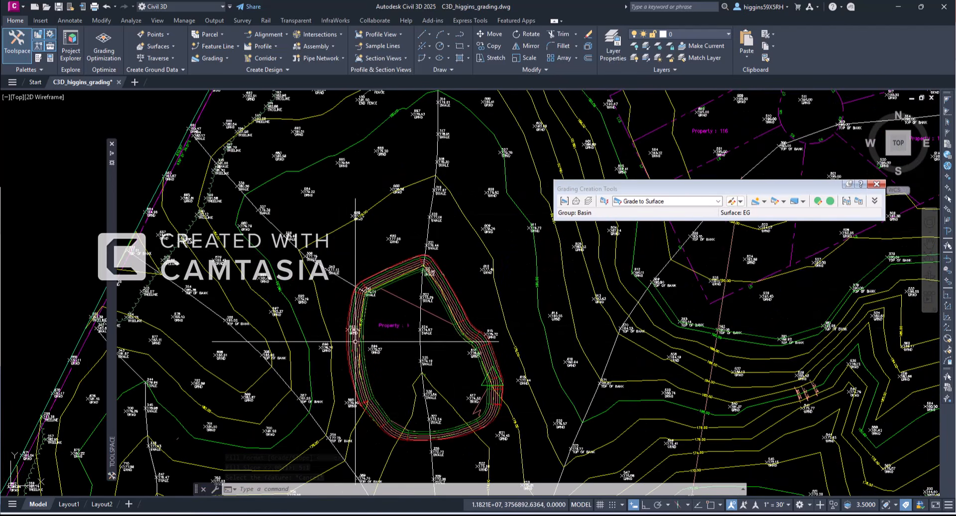